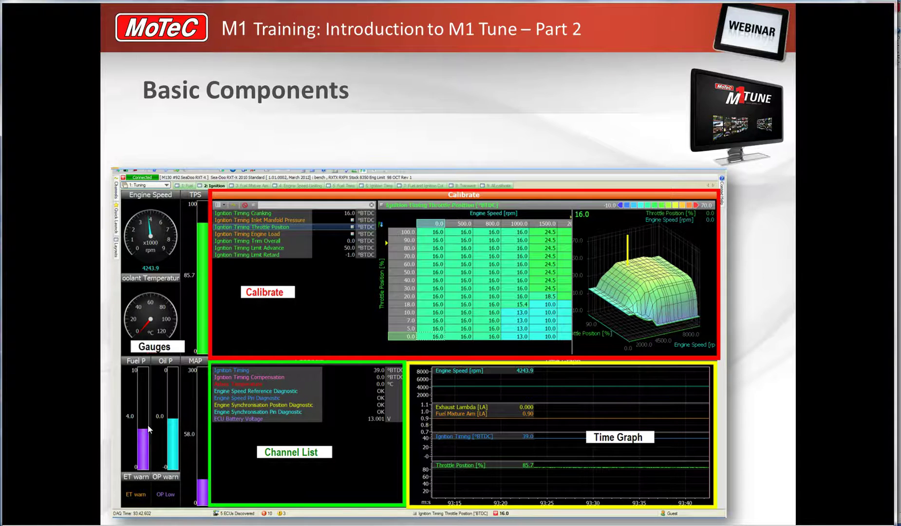
- Switch from the training slides to M1 Tune and look through the Fuel, Ignition and Fuel Mixture Aim worksheets, ending on Fuel
{"action": "key", "text": "Right"}
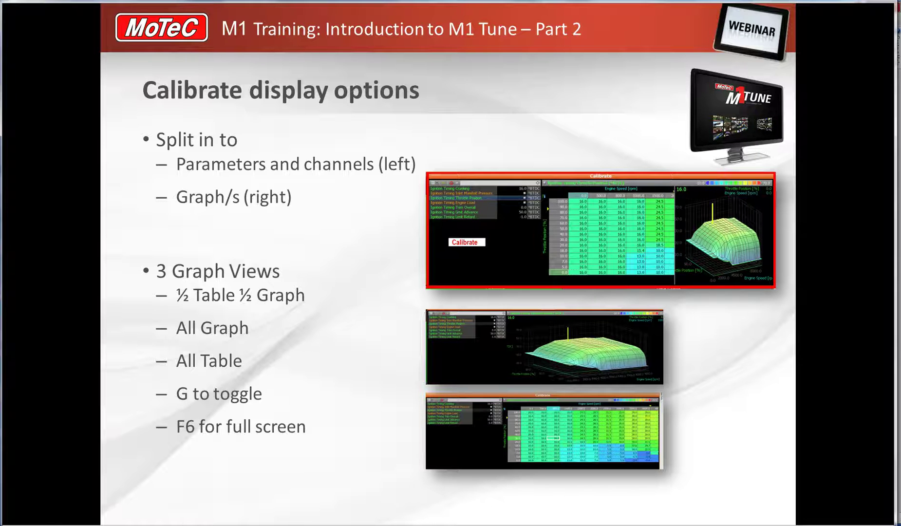
{"action": "key", "text": "alt+Tab"}
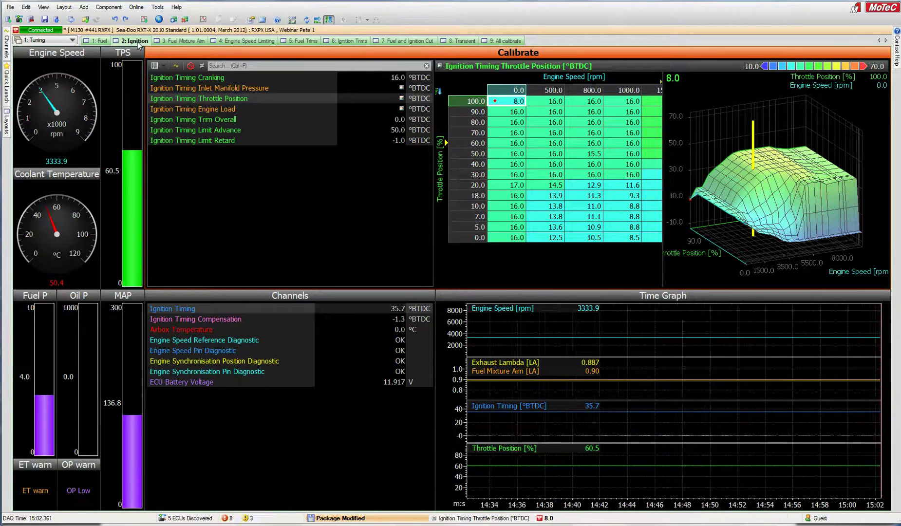
{"action": "left_click", "coordinate": [100, 41]}
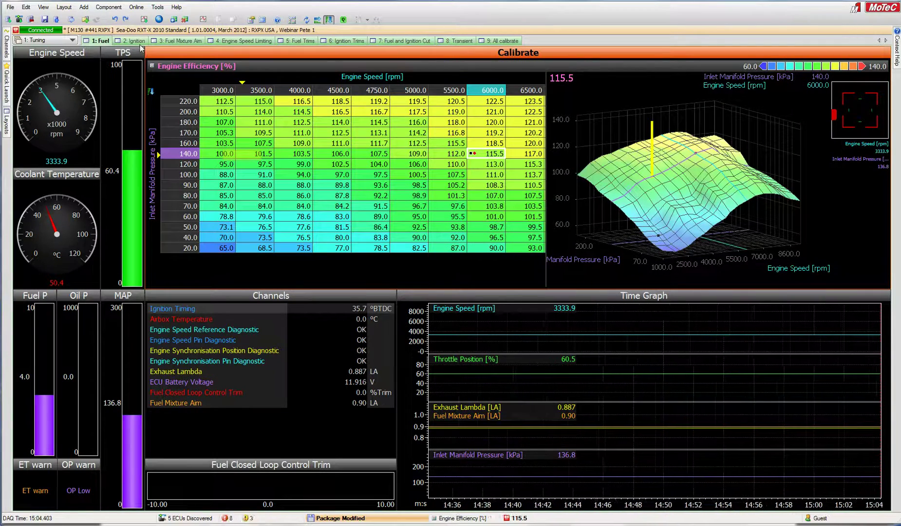
{"action": "left_click", "coordinate": [167, 41]}
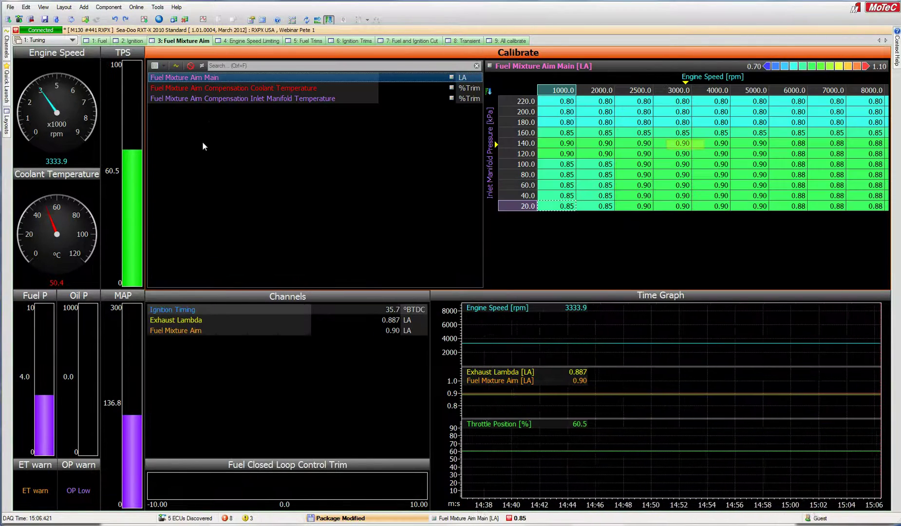
{"action": "key", "text": "ctrl+1"}
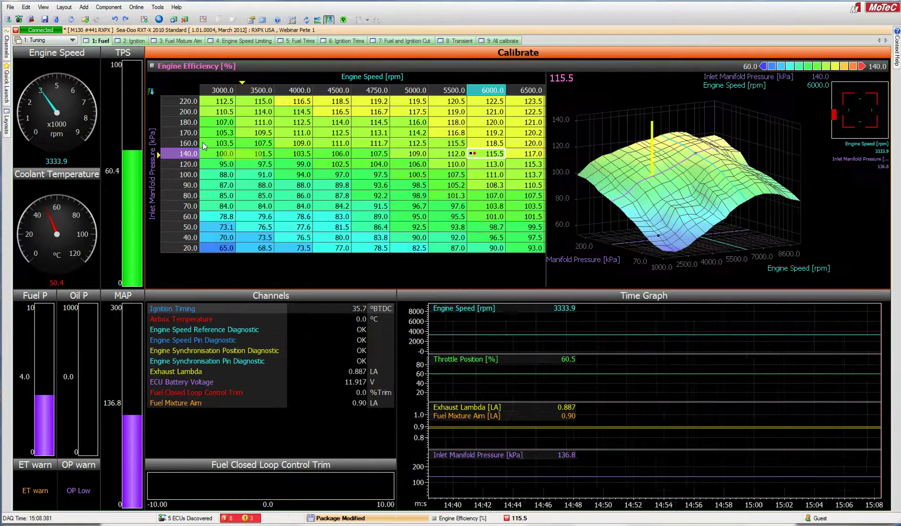
{"action": "key", "text": "ctrl+2"}
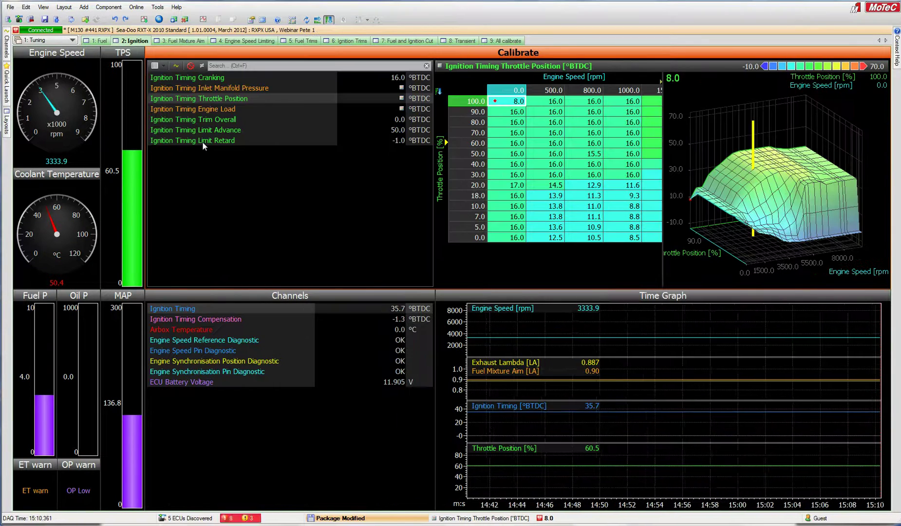
{"action": "key", "text": "ctrl+3"}
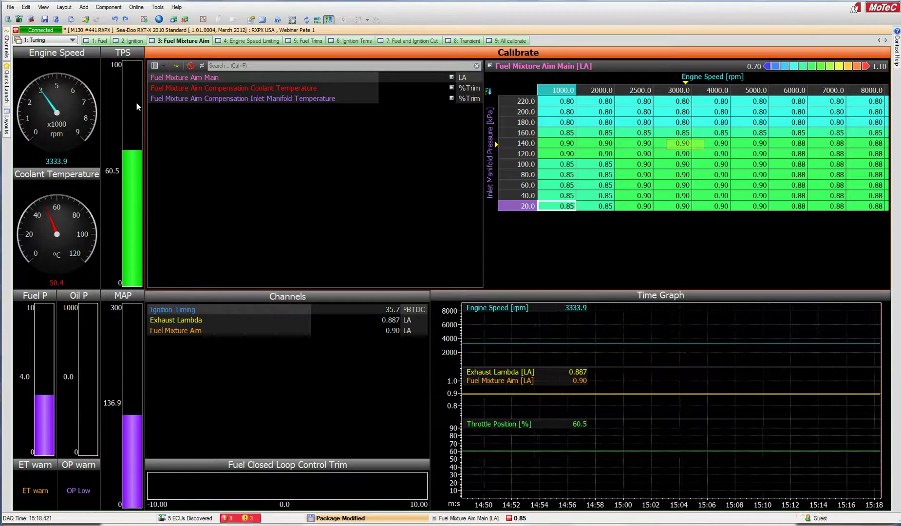
{"action": "key", "text": "alt+1"}
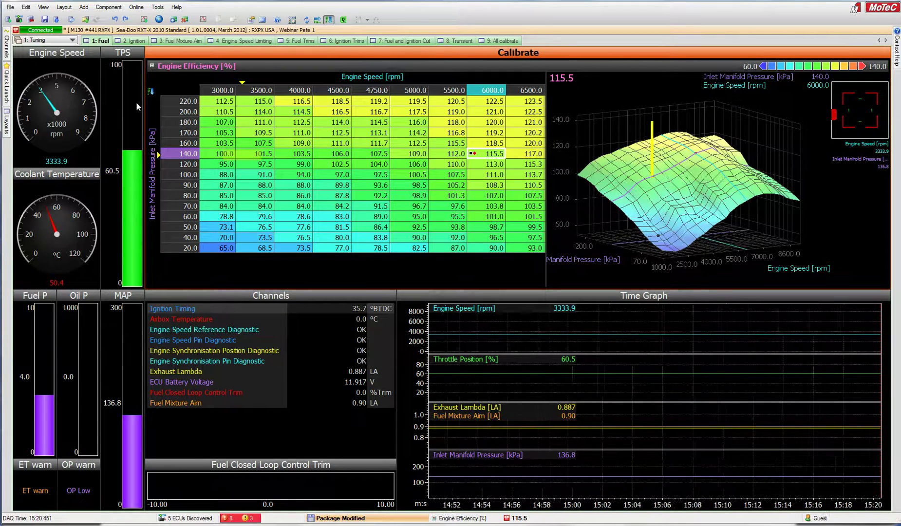
- Rotate the Engine Efficiency surface and cycle its display through table-only, graph-only and split views, ending on graph-only
{"action": "left_click_drag", "start_coordinate": [698, 211], "coordinate": [687, 173]}
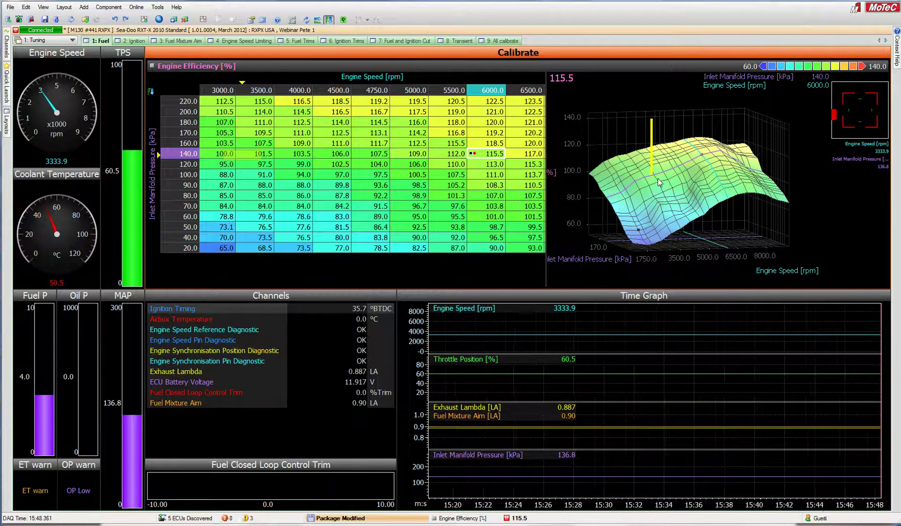
{"action": "key", "text": "g"}
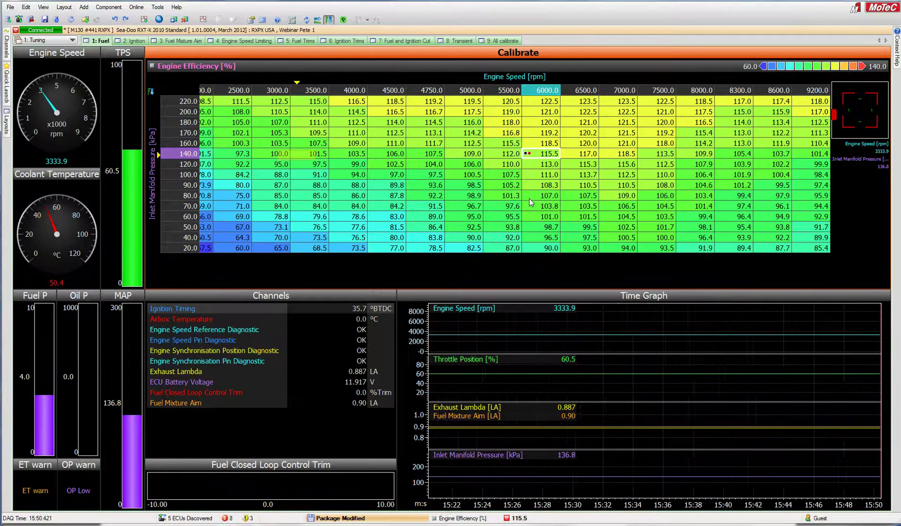
{"action": "key", "text": "g"}
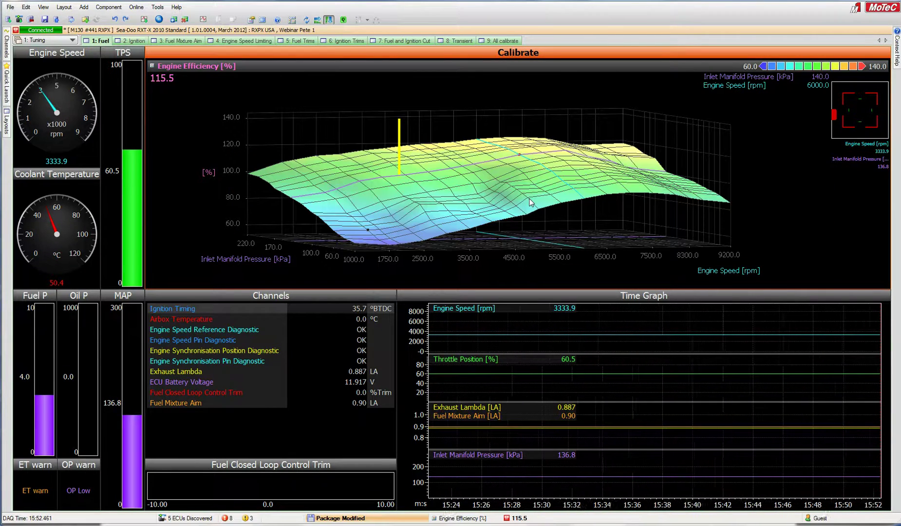
{"action": "key", "text": "g"}
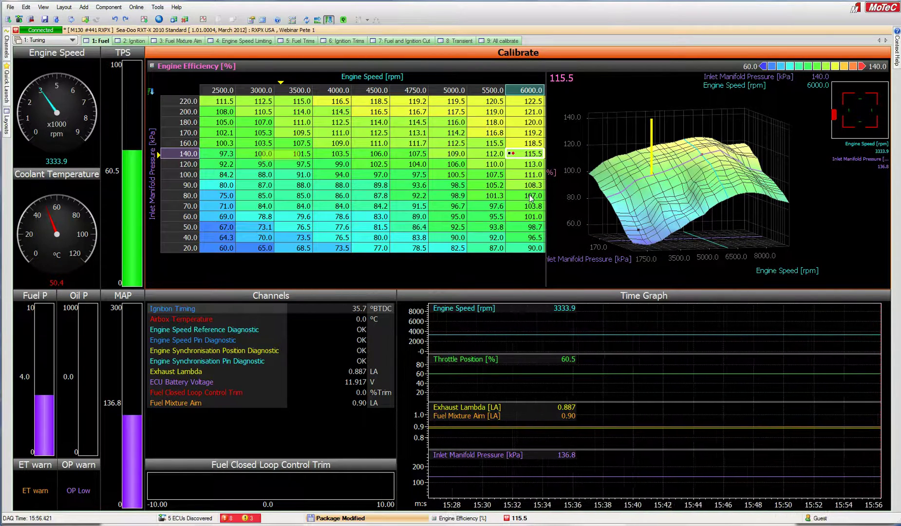
{"action": "key", "text": "g"}
{"action": "key", "text": "g"}
{"action": "left_click_drag", "start_coordinate": [530, 197], "coordinate": [521, 196]}
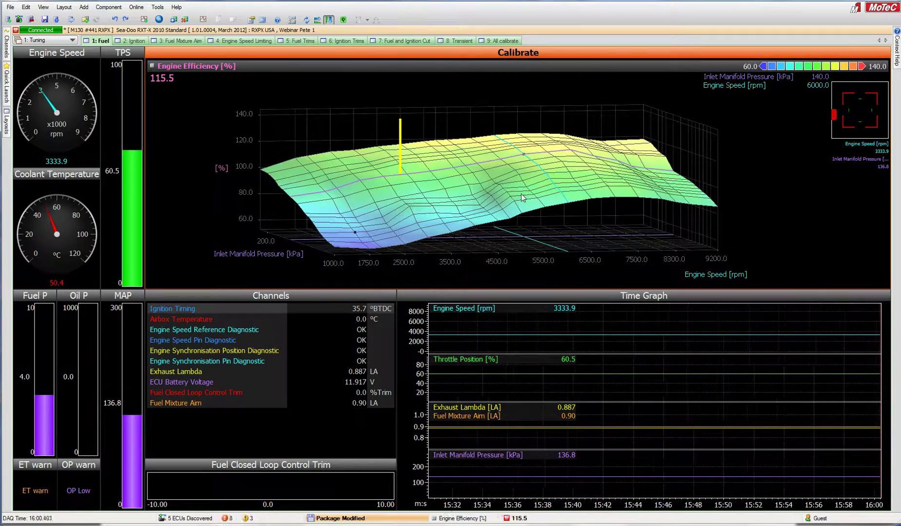
- View the Engine Efficiency graph maximised and tilted to a side-on angle, and restore the worksheet with the split table and graph view
{"action": "key", "text": "m"}
{"action": "left_click_drag", "start_coordinate": [575, 310], "coordinate": [559, 289]}
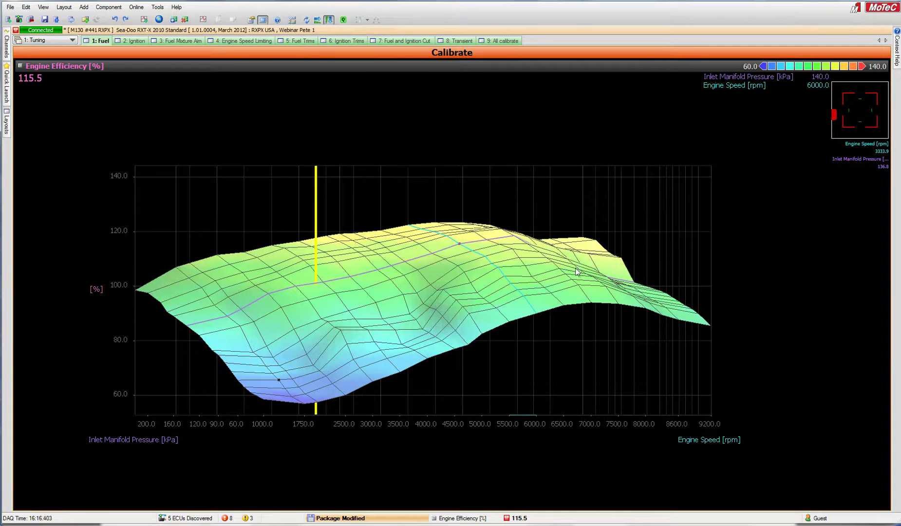
{"action": "double_click", "coordinate": [571, 266]}
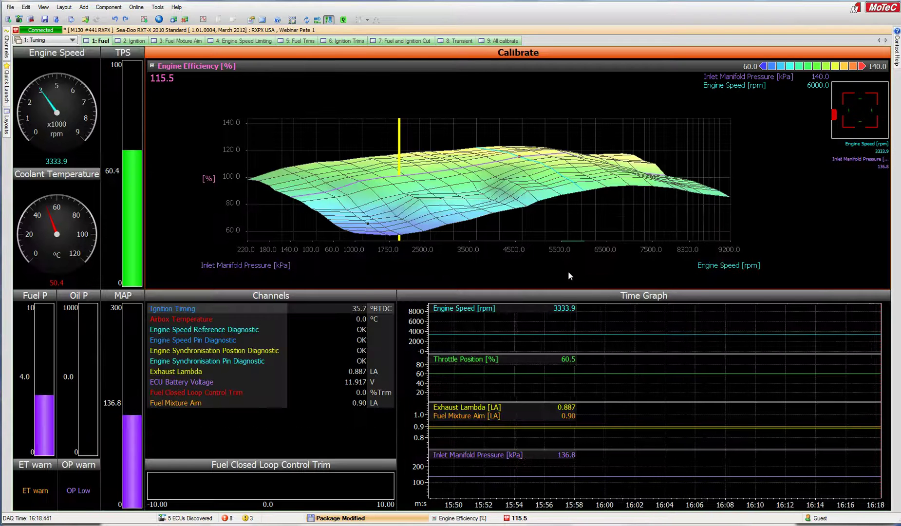
{"action": "key", "text": "t"}
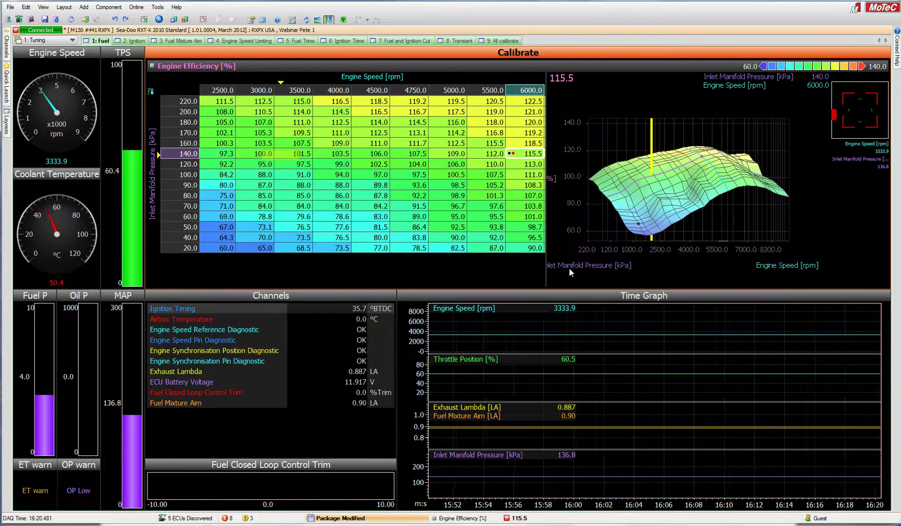
- On the Ignition worksheet, show the Ignition Timing Inlet Manifold Pressure table and return to the Ignition Timing Throttle Position table
{"action": "left_click", "coordinate": [134, 41]}
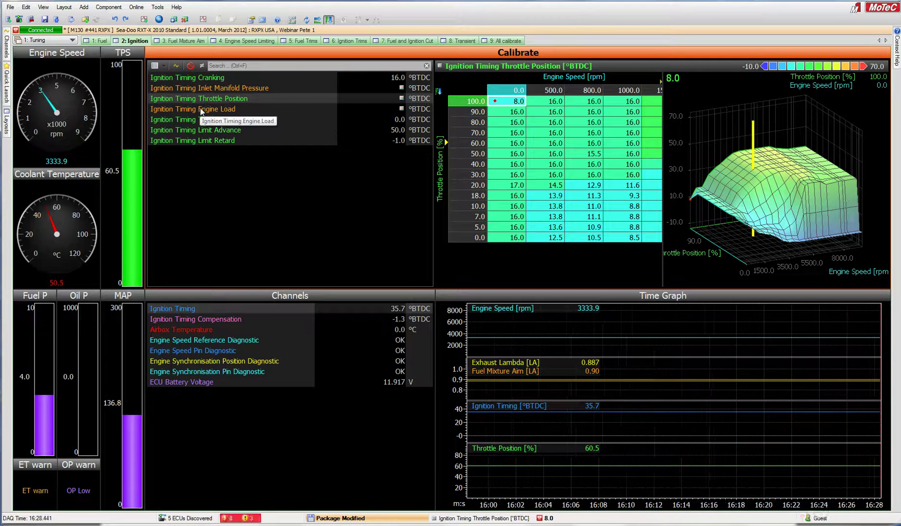
{"action": "left_click", "coordinate": [205, 89]}
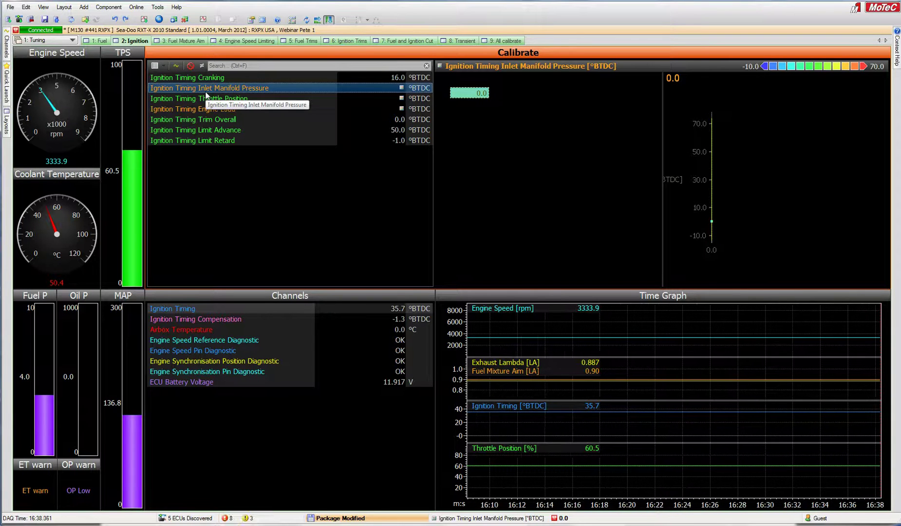
{"action": "left_click", "coordinate": [205, 98]}
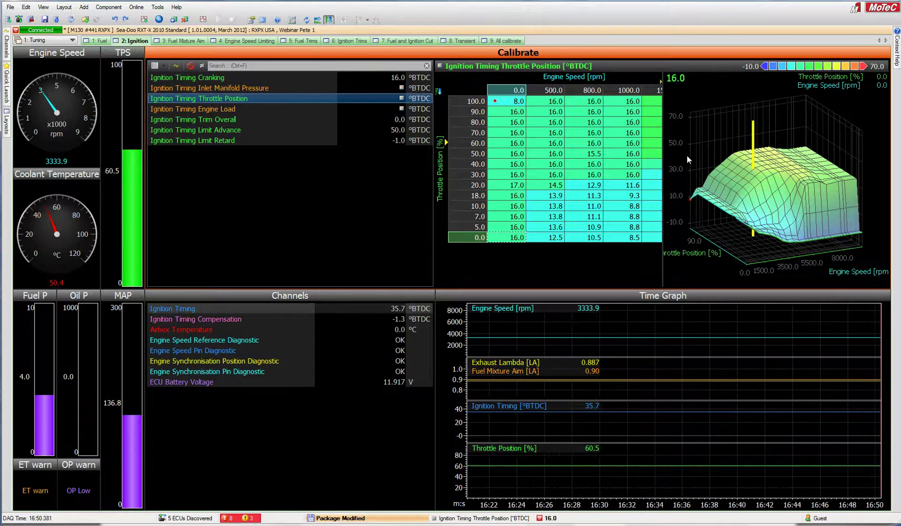
- Rotate the Ignition Timing Throttle Position graph slightly and cycle its display modes back to the split table and graph view
{"action": "left_click_drag", "start_coordinate": [782, 188], "coordinate": [779, 187]}
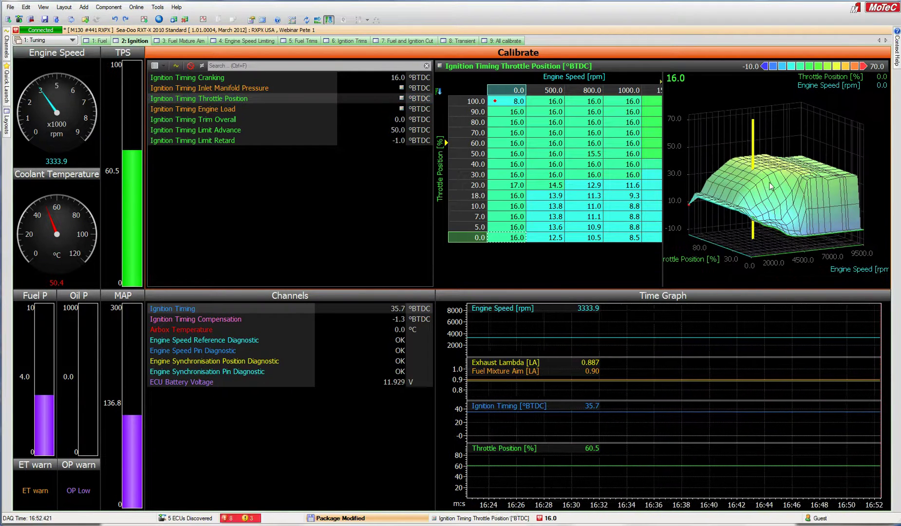
{"action": "key", "text": "g"}
{"action": "key", "text": "g"}
{"action": "key", "text": "g"}
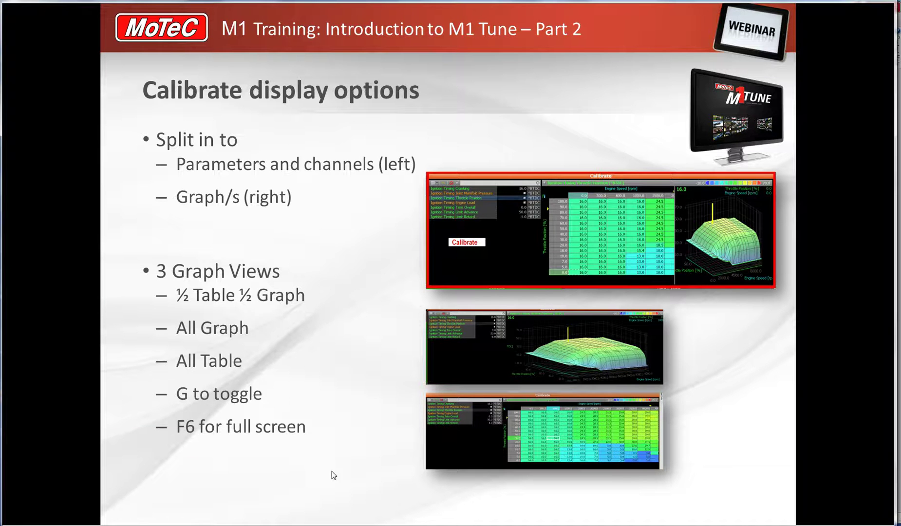
- Advance the slides to Entering Graph Values, return to M1 Tune and select the ignition timing cell at 60% throttle and 2500 rpm
{"action": "left_click", "coordinate": [534, 357]}
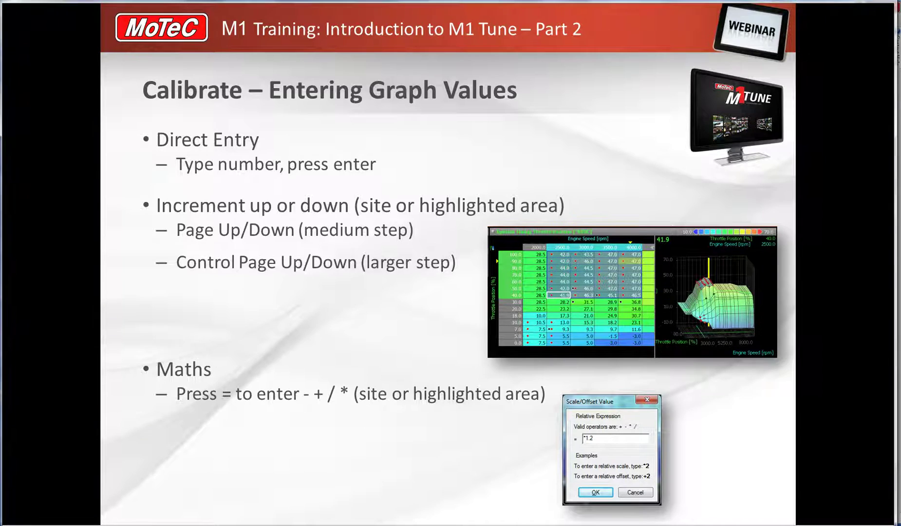
{"action": "key", "text": "alt+Tab"}
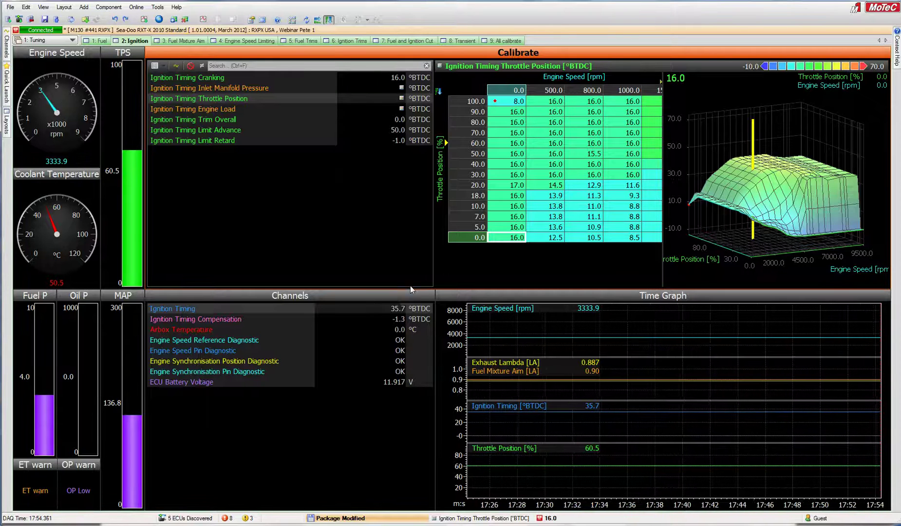
{"action": "key", "text": "Up"}
{"action": "key", "text": "Up"}
{"action": "key", "text": "Up"}
{"action": "key", "text": "Up"}
{"action": "key", "text": "Up"}
{"action": "key", "text": "Up"}
{"action": "key", "text": "Up"}
{"action": "key", "text": "Up"}
{"action": "key", "text": "Up"}
{"action": "key", "text": "Right"}
{"action": "key", "text": "Right"}
{"action": "key", "text": "Right"}
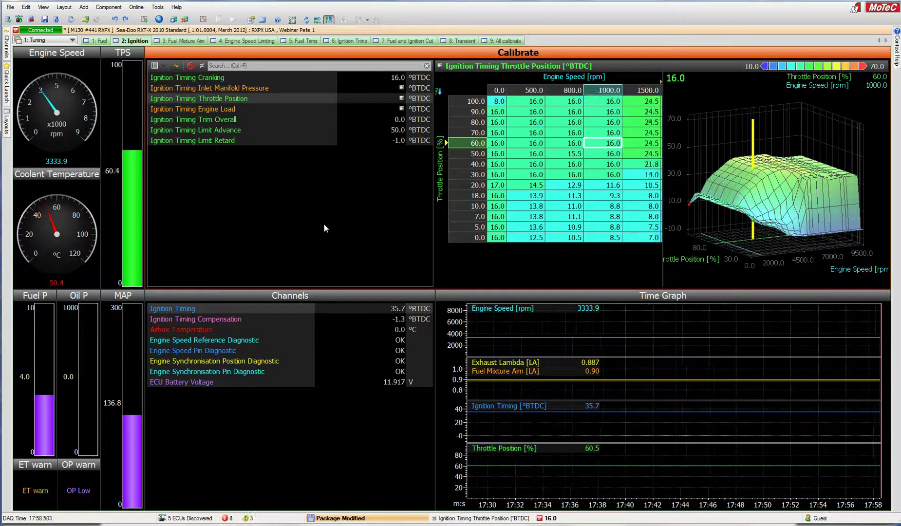
{"action": "key", "text": "Right"}
{"action": "key", "text": "Right"}
{"action": "key", "text": "Right"}
{"action": "key", "text": "Right"}
{"action": "key", "text": "Left"}
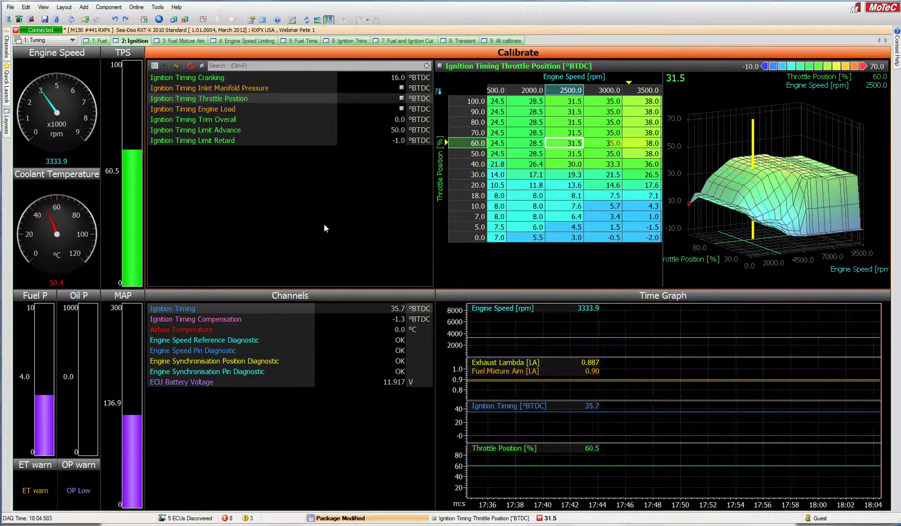
- Enter 20, 35 and 40 °BTDC in succession as the ignition timing at 60% throttle and 2500 rpm
{"action": "type", "text": "20"}
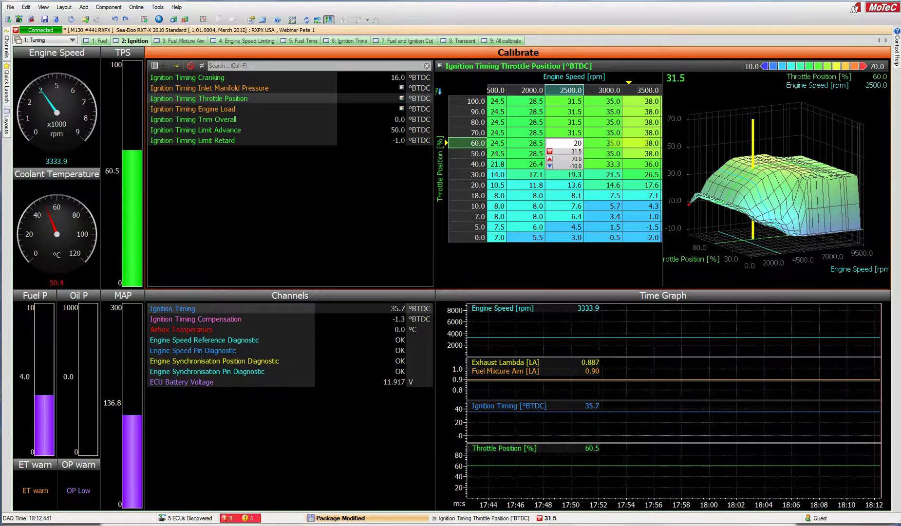
{"action": "key", "text": "Return"}
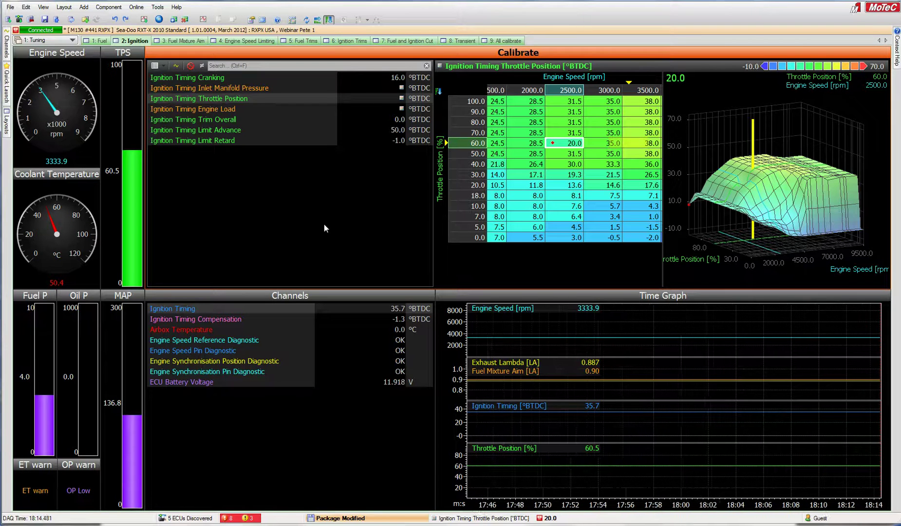
{"action": "type", "text": "35"}
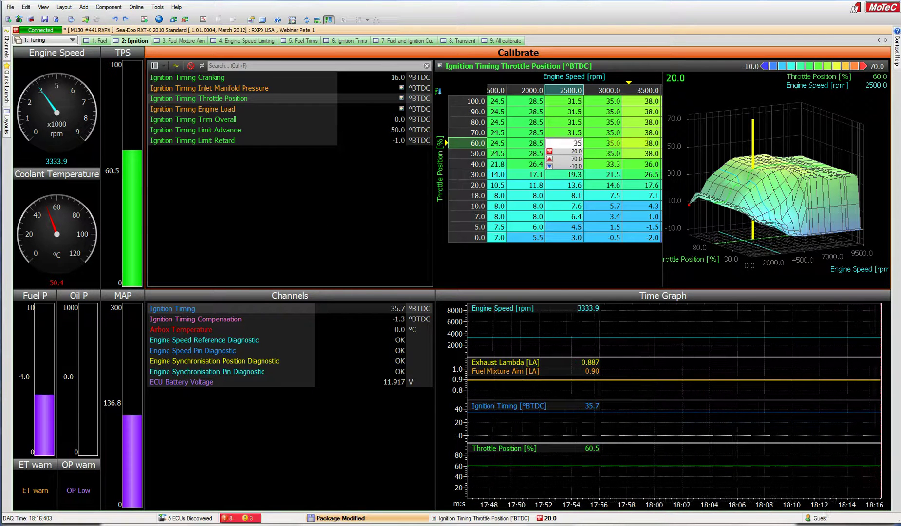
{"action": "key", "text": "Return"}
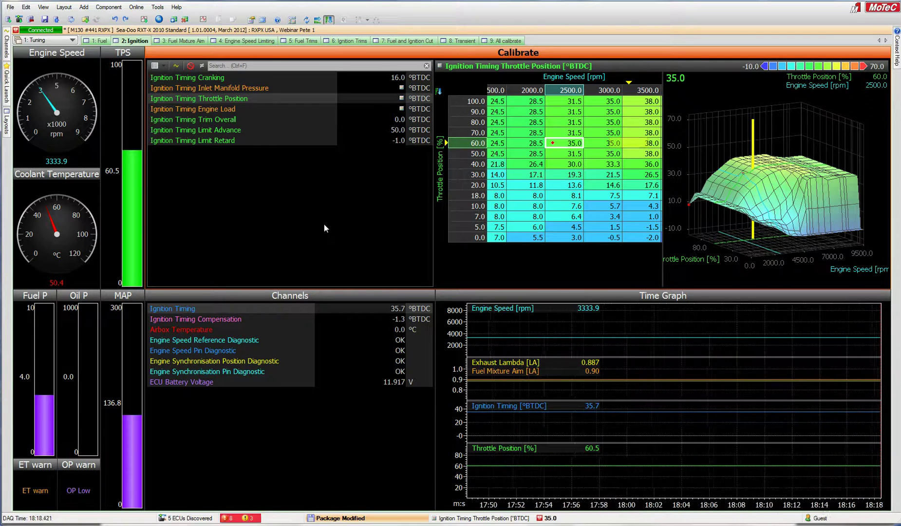
{"action": "type", "text": "40"}
{"action": "key", "text": "Return"}
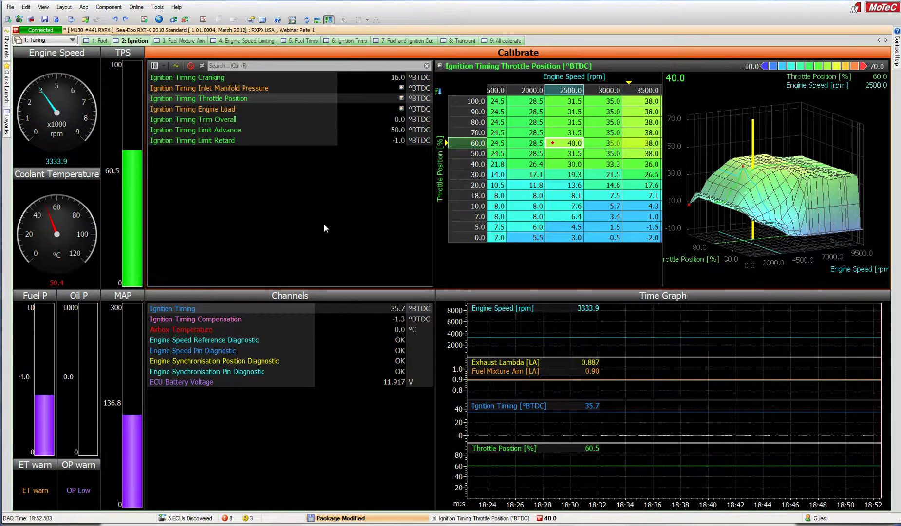
- Lower the ignition timing at 60% throttle and 2500 rpm to 34.5 °BTDC
{"action": "type", "text": "38"}
{"action": "key", "text": "Return"}
{"action": "type", "text": "32"}
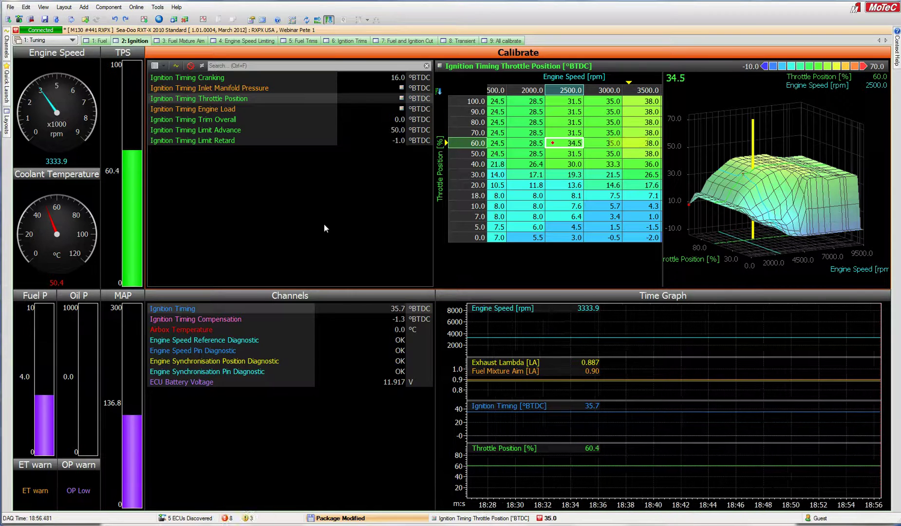
{"action": "key", "text": "Return"}
- Increment the ignition timing at 60% throttle and 2500 rpm up to 49.5 °BTDC
{"action": "key", "text": "plus"}
{"action": "key", "text": "plus"}
{"action": "key", "text": "plus"}
{"action": "key", "text": "plus"}
{"action": "key", "text": "plus"}
{"action": "key", "text": "plus"}
{"action": "key", "text": "plus"}
{"action": "key", "text": "plus"}
{"action": "key", "text": "plus"}
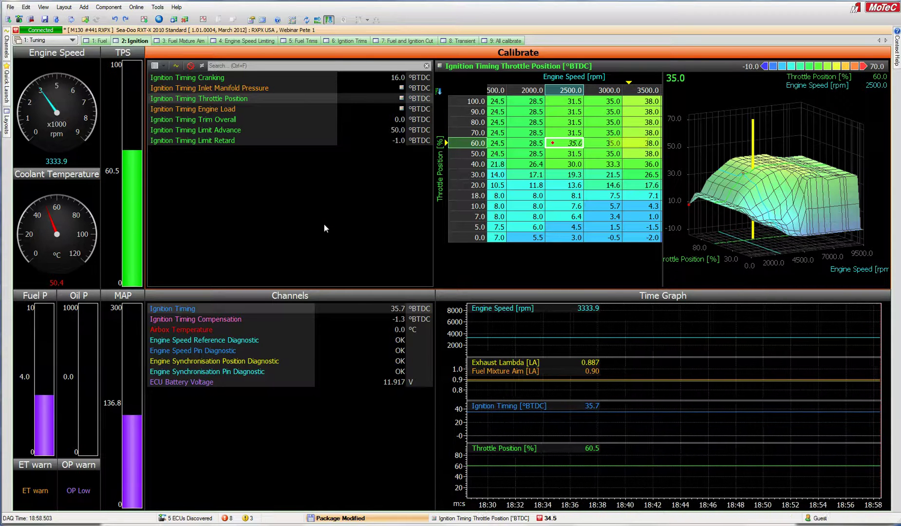
{"action": "key", "text": "plus"}
{"action": "key", "text": "plus"}
{"action": "key", "text": "plus"}
{"action": "key", "text": "plus"}
{"action": "key", "text": "plus"}
{"action": "key", "text": "plus"}
{"action": "key", "text": "plus"}
{"action": "key", "text": "plus"}
{"action": "key", "text": "plus"}
{"action": "key", "text": "plus"}
{"action": "key", "text": "plus"}
{"action": "key", "text": "plus"}
{"action": "key", "text": "plus"}
{"action": "key", "text": "plus"}
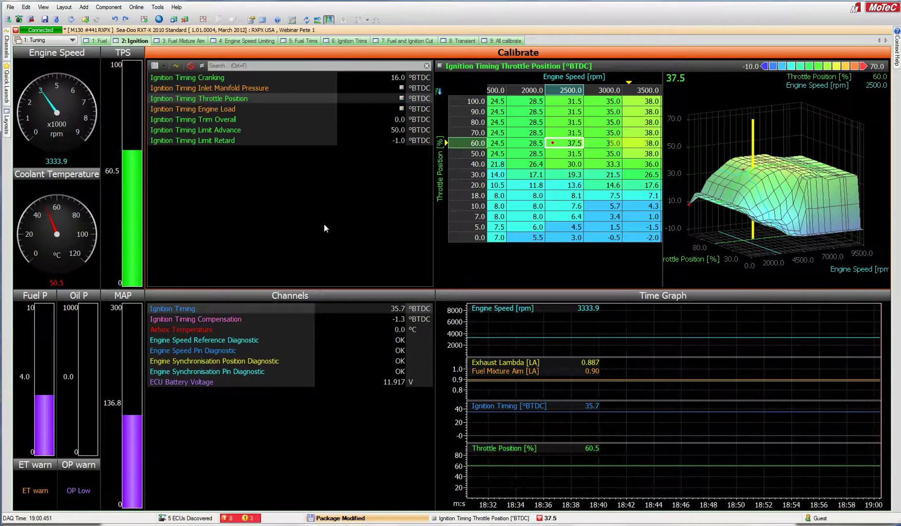
{"action": "key", "text": "plus"}
{"action": "key", "text": "plus"}
{"action": "key", "text": "plus"}
{"action": "key", "text": "plus"}
{"action": "key", "text": "plus"}
{"action": "key", "text": "plus"}
{"action": "key", "text": "plus"}
{"action": "key", "text": "plus"}
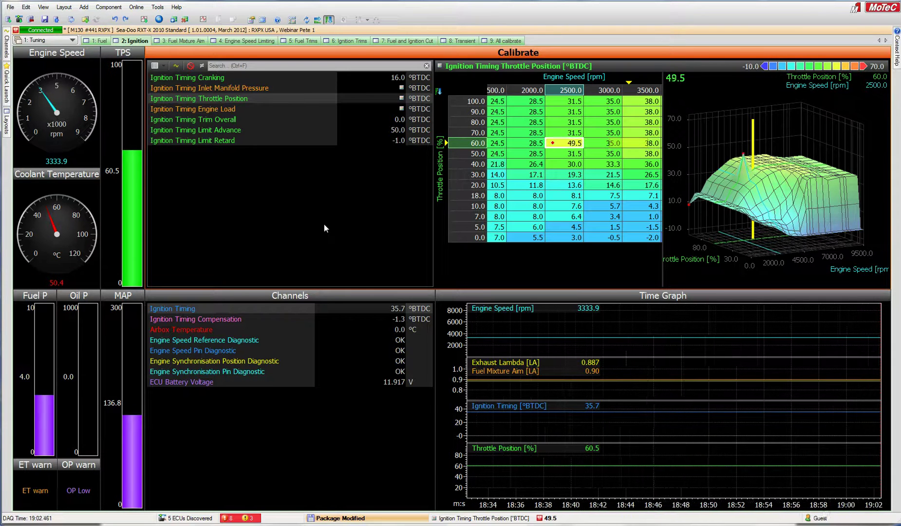
- Decrement the ignition timing at 60% throttle and 2500 rpm down to 32.5 °BTDC
{"action": "key", "text": "minus"}
{"action": "key", "text": "minus"}
{"action": "key", "text": "minus"}
{"action": "key", "text": "minus"}
{"action": "key", "text": "minus"}
{"action": "key", "text": "minus"}
{"action": "key", "text": "minus"}
{"action": "key", "text": "minus"}
{"action": "key", "text": "minus"}
{"action": "key", "text": "minus"}
{"action": "key", "text": "minus"}
{"action": "key", "text": "minus"}
{"action": "key", "text": "minus"}
{"action": "key", "text": "minus"}
{"action": "key", "text": "minus"}
{"action": "key", "text": "minus"}
{"action": "key", "text": "minus"}
{"action": "key", "text": "minus"}
{"action": "key", "text": "minus"}
{"action": "key", "text": "minus"}
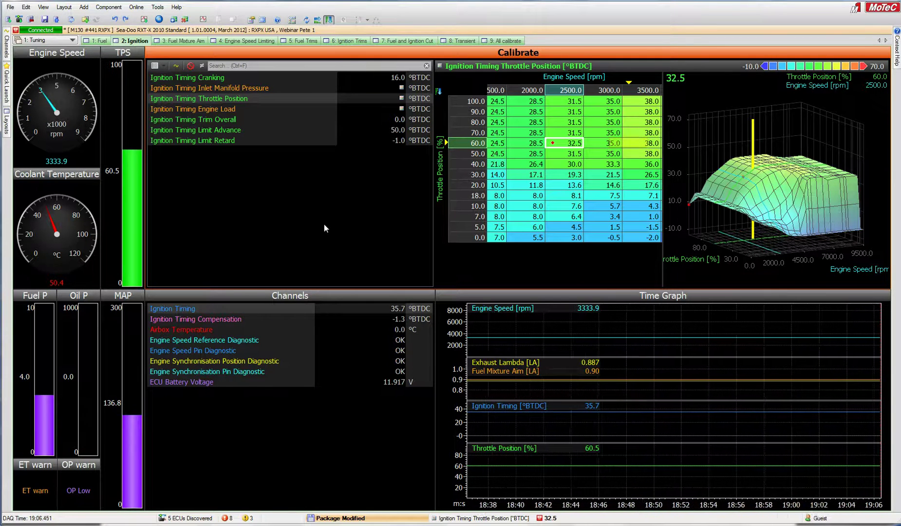
- Increment the ignition timing block from 60 to 100% throttle, at 2500 rpm and the two lower speeds, to 43.5 °BTDC at 60%, 2500 rpm
{"action": "key", "text": "Up"}
{"action": "key", "text": "Down"}
{"action": "key", "text": "shift+Up"}
{"action": "key", "text": "shift+Up"}
{"action": "key", "text": "shift+Up"}
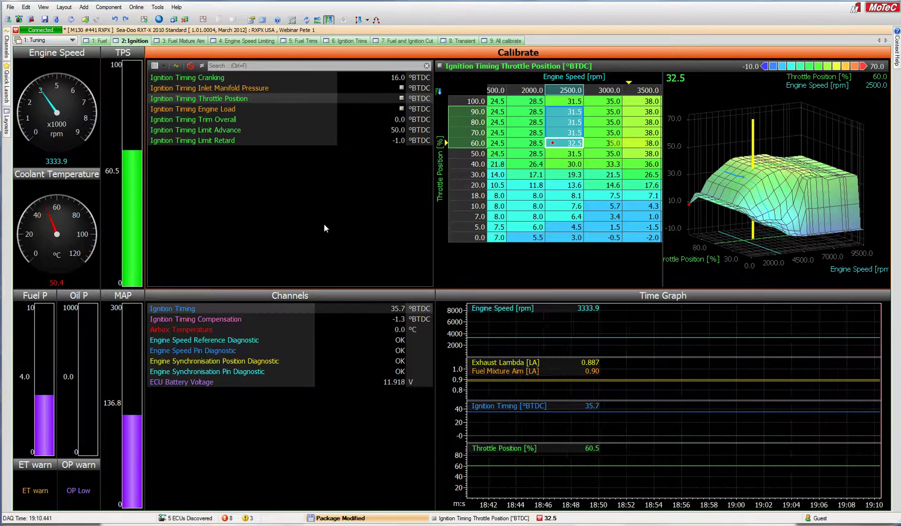
{"action": "key", "text": "shift+Up"}
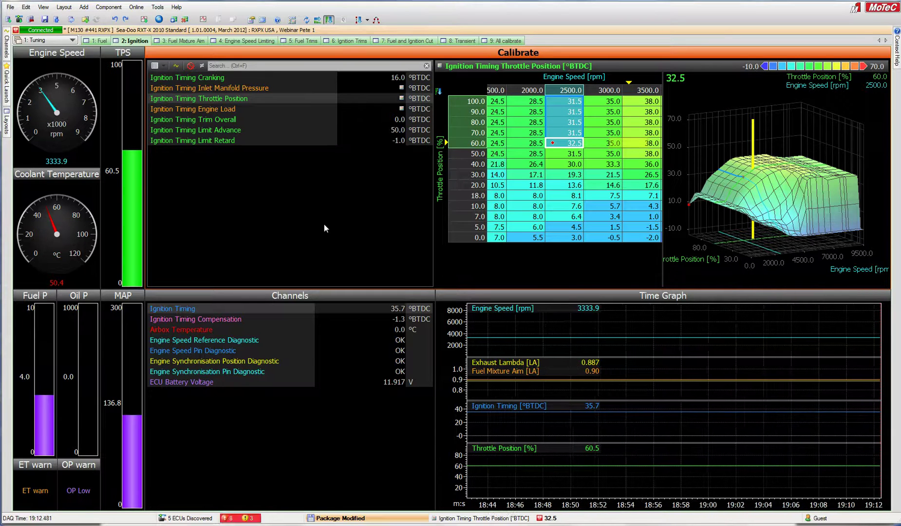
{"action": "key", "text": "shift+Left"}
{"action": "key", "text": "shift+Left"}
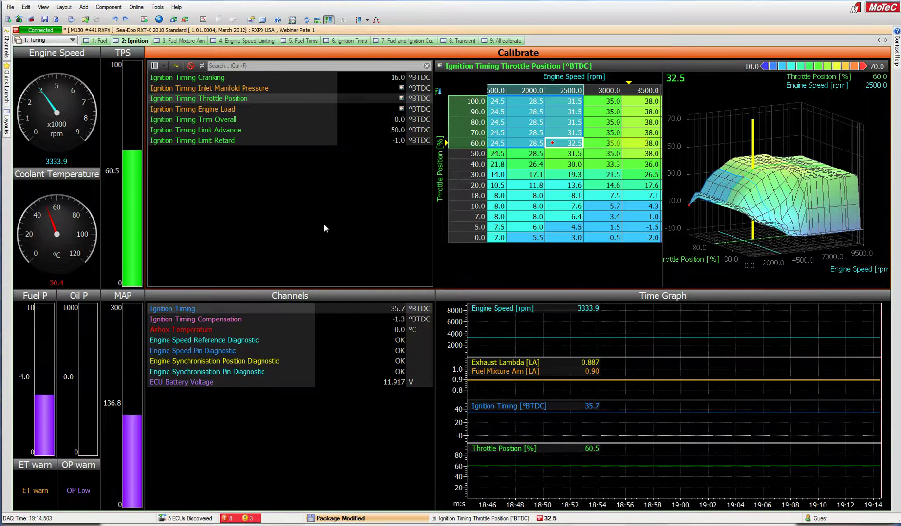
{"action": "key", "text": "plus"}
{"action": "key", "text": "plus"}
{"action": "key", "text": "plus"}
{"action": "key", "text": "plus"}
{"action": "key", "text": "plus"}
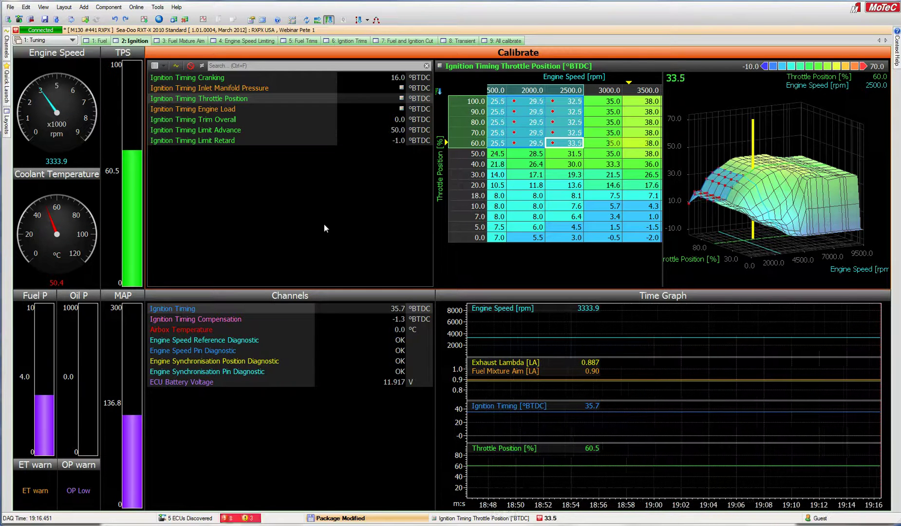
{"action": "key", "text": "plus"}
{"action": "key", "text": "plus"}
{"action": "key", "text": "plus"}
{"action": "key", "text": "plus"}
{"action": "key", "text": "plus"}
{"action": "key", "text": "plus"}
{"action": "key", "text": "plus"}
{"action": "key", "text": "plus"}
{"action": "key", "text": "plus"}
{"action": "key", "text": "plus"}
{"action": "key", "text": "plus"}
{"action": "key", "text": "plus"}
{"action": "key", "text": "plus"}
{"action": "key", "text": "plus"}
{"action": "key", "text": "plus"}
{"action": "key", "text": "plus"}
{"action": "key", "text": "plus"}
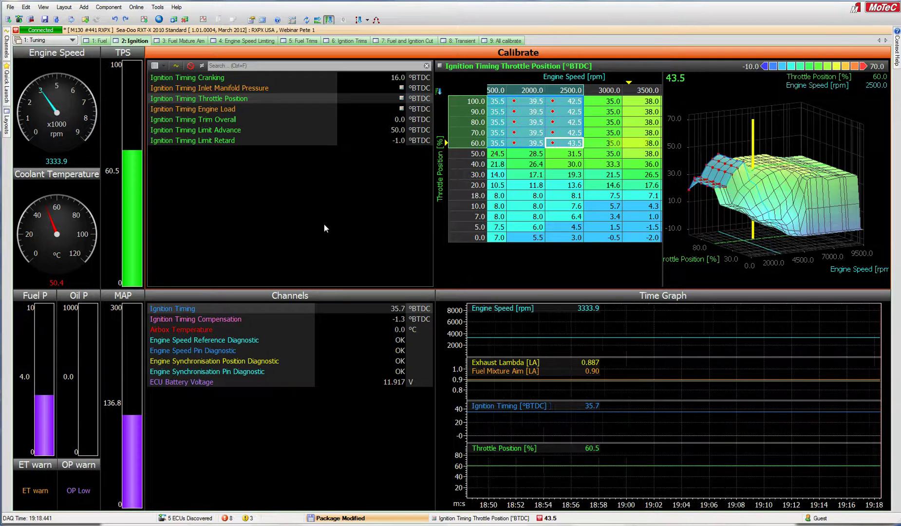
- Decrement the selected ignition timing block until its 60% throttle, 2500 rpm site reads 27.5 °BTDC
{"action": "key", "text": "minus"}
{"action": "key", "text": "minus"}
{"action": "key", "text": "minus"}
{"action": "key", "text": "minus"}
{"action": "key", "text": "minus"}
{"action": "key", "text": "minus"}
{"action": "key", "text": "minus"}
{"action": "key", "text": "minus"}
{"action": "key", "text": "minus"}
{"action": "key", "text": "minus"}
{"action": "key", "text": "minus"}
{"action": "key", "text": "minus"}
{"action": "key", "text": "minus"}
{"action": "key", "text": "minus"}
{"action": "key", "text": "minus"}
{"action": "key", "text": "minus"}
{"action": "key", "text": "minus"}
{"action": "key", "text": "minus"}
{"action": "key", "text": "minus"}
{"action": "key", "text": "minus"}
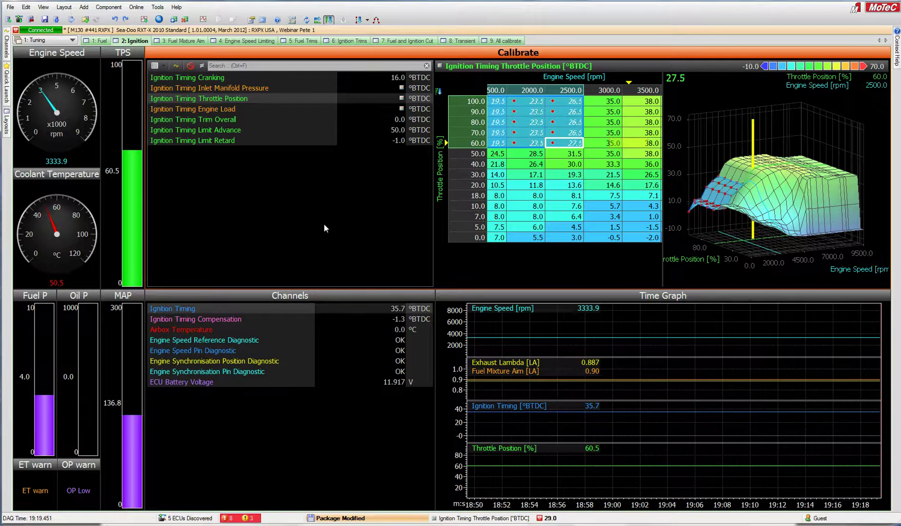
- Increment the selected ignition timing block again until its 60% throttle, 2500 rpm site reads 44.0 °BTDC
{"action": "key", "text": "plus"}
{"action": "key", "text": "plus"}
{"action": "key", "text": "plus"}
{"action": "key", "text": "plus"}
{"action": "key", "text": "plus"}
{"action": "key", "text": "plus"}
{"action": "key", "text": "plus"}
{"action": "key", "text": "plus"}
{"action": "key", "text": "plus"}
{"action": "key", "text": "plus"}
{"action": "key", "text": "plus"}
{"action": "key", "text": "plus"}
{"action": "key", "text": "plus"}
{"action": "key", "text": "plus"}
{"action": "key", "text": "plus"}
{"action": "key", "text": "plus"}
{"action": "key", "text": "plus"}
{"action": "key", "text": "plus"}
{"action": "key", "text": "plus"}
{"action": "key", "text": "plus"}
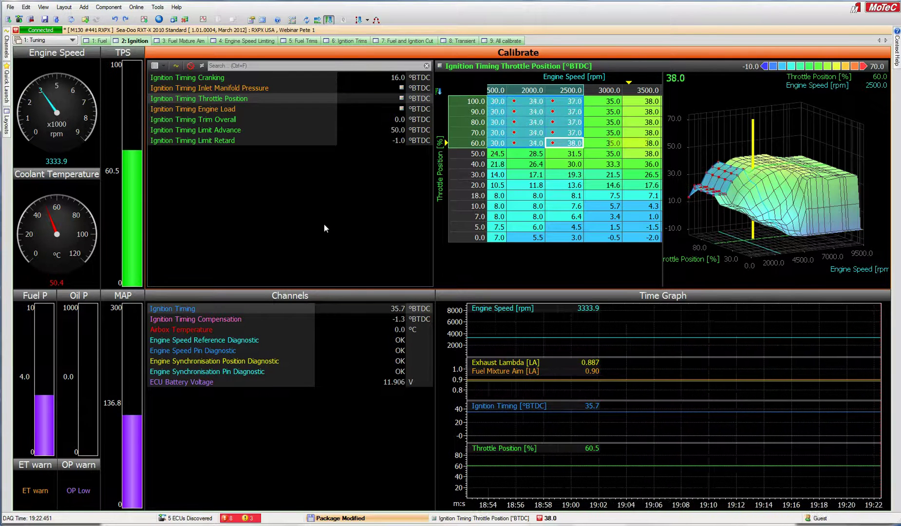
{"action": "key", "text": "plus"}
{"action": "key", "text": "plus"}
{"action": "key", "text": "plus"}
{"action": "key", "text": "plus"}
{"action": "key", "text": "plus"}
{"action": "key", "text": "plus"}
{"action": "key", "text": "plus"}
{"action": "key", "text": "plus"}
{"action": "key", "text": "plus"}
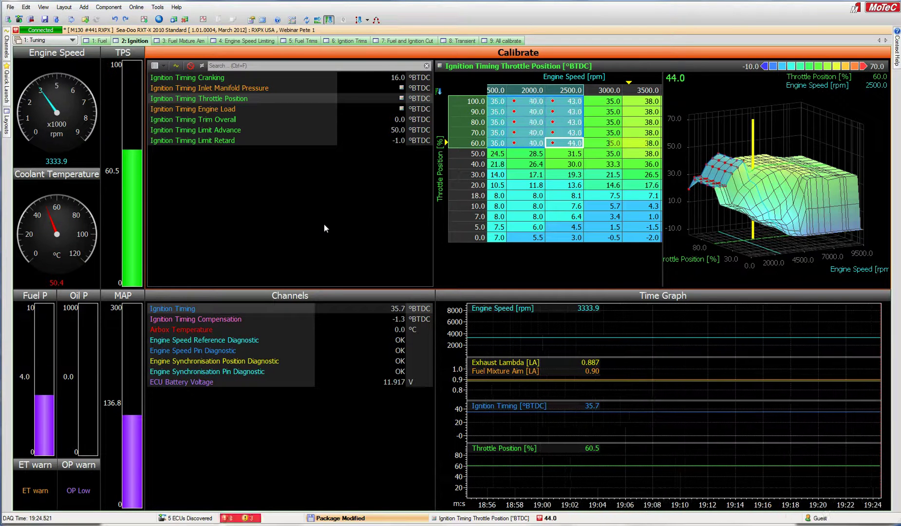
- Decrement the block to 41.5 °BTDC at 60% throttle and 2500 rpm, and undo all its stepped changes
{"action": "key", "text": "minus"}
{"action": "key", "text": "minus"}
{"action": "key", "text": "minus"}
{"action": "key", "text": "minus"}
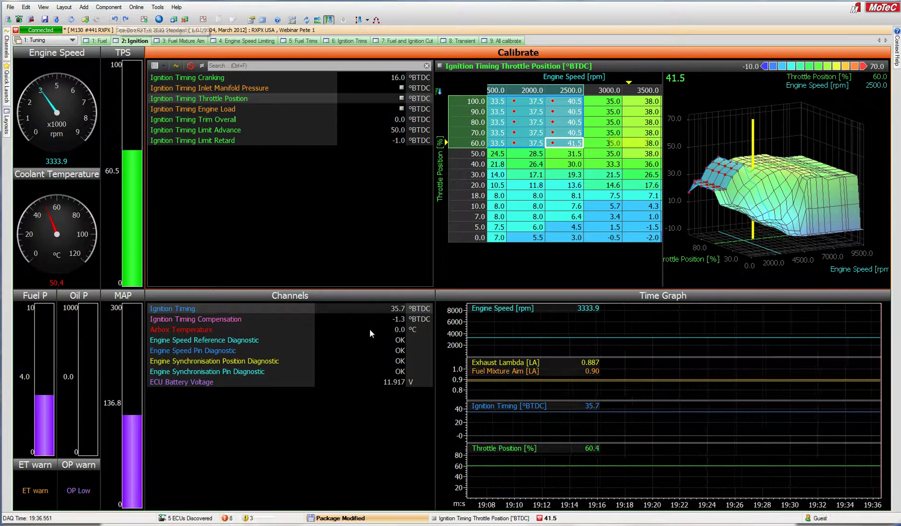
{"action": "key", "text": "ctrl+z"}
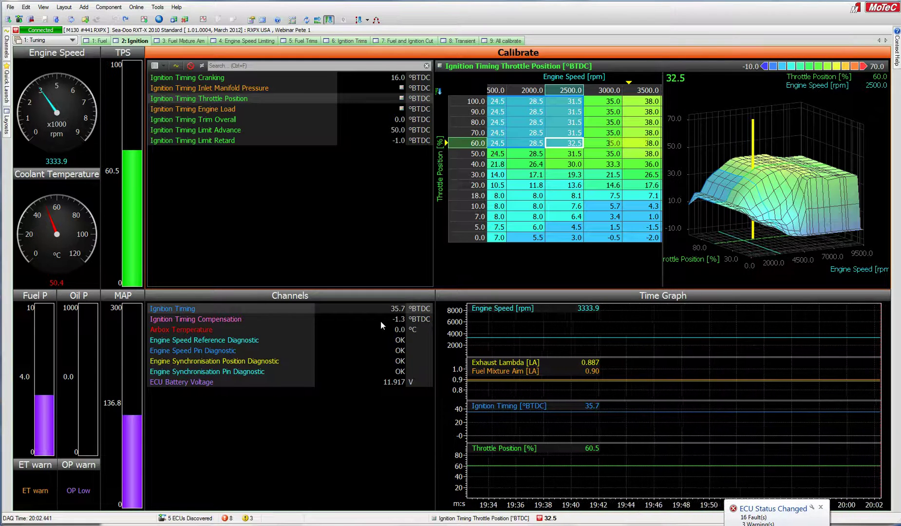
- Offset the ignition timing block from 50 to 100% throttle, at 2500 rpm and the two lower speeds, by +2
{"action": "key", "text": "Escape"}
{"action": "key", "text": "Down"}
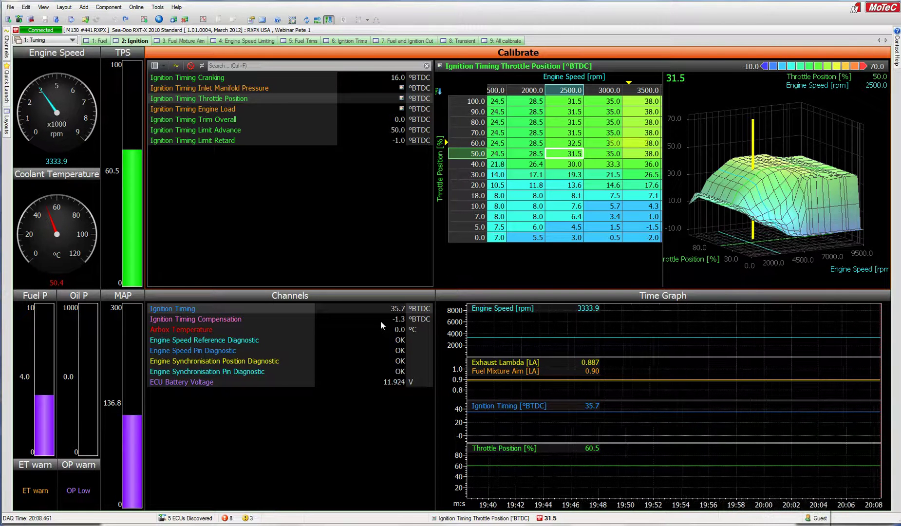
{"action": "key", "text": "shift+Up"}
{"action": "key", "text": "shift+Up"}
{"action": "key", "text": "shift+Up"}
{"action": "key", "text": "shift+Up"}
{"action": "key", "text": "shift+Up"}
{"action": "key", "text": "shift+Left"}
{"action": "key", "text": "shift+Left"}
{"action": "key", "text": "asterisk"}
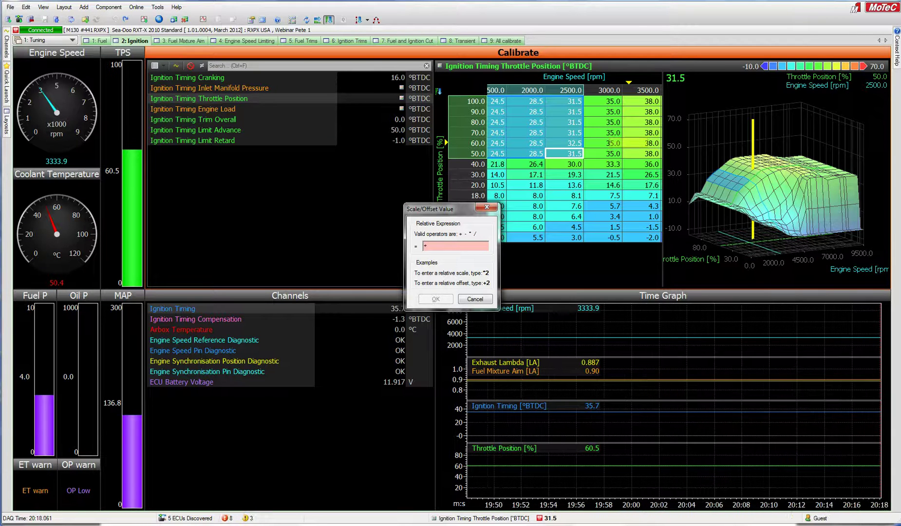
{"action": "type", "text": "+2"}
{"action": "key", "text": "Return"}
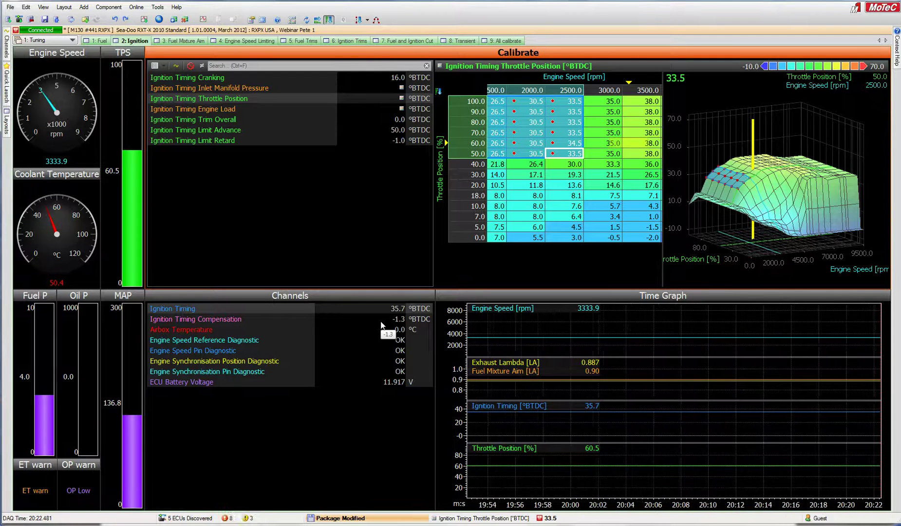
- Apply a relative offset of +8 to the same ignition timing block
{"action": "key", "text": "asterisk"}
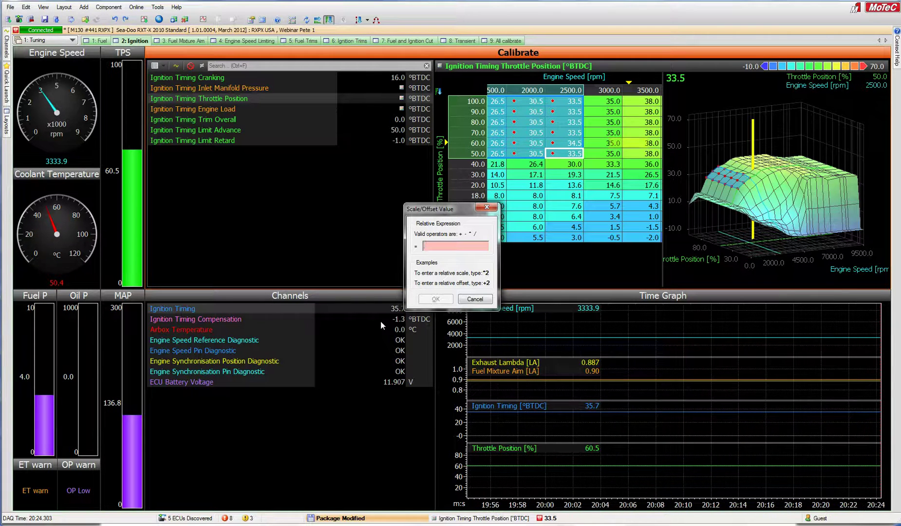
{"action": "type", "text": "+8"}
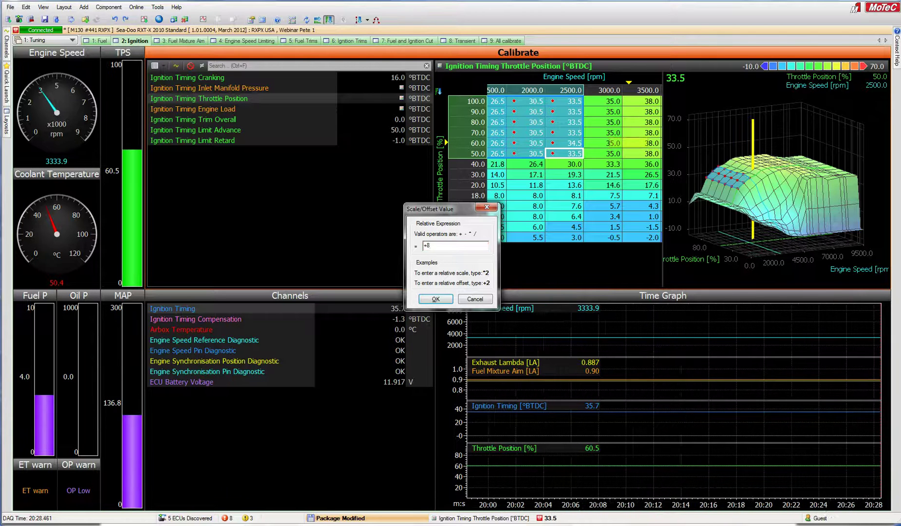
{"action": "key", "text": "Return"}
- Undo the relative offsets applied to the ignition timing block
{"action": "key", "text": "ctrl+z"}
{"action": "key", "text": "ctrl+z"}
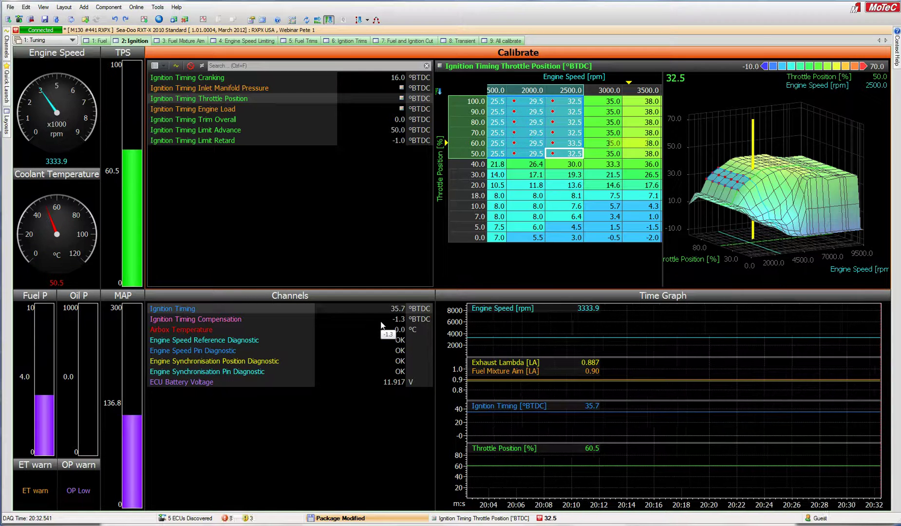
{"action": "key", "text": "ctrl+z"}
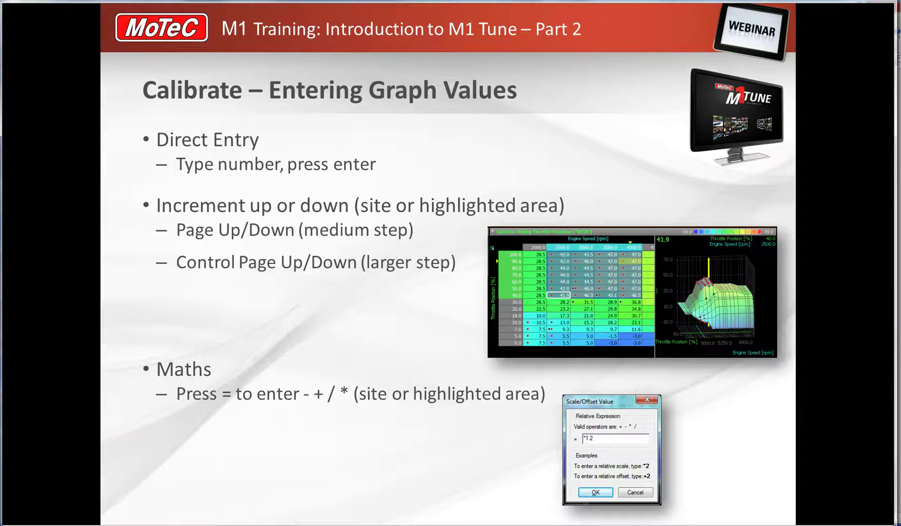
{"action": "left_click", "coordinate": [318, 413]}
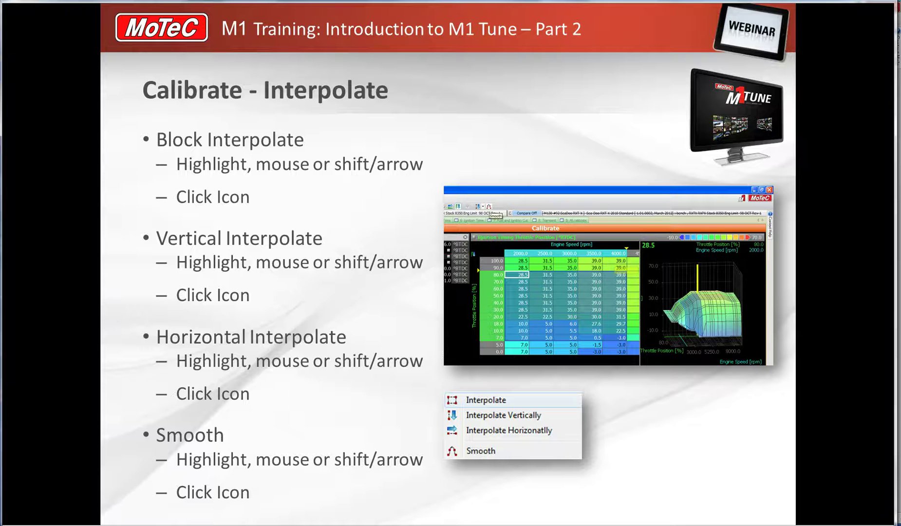
- Switch back to M1 Tune and move to the ignition timing site at 40% throttle and 6500 rpm
{"action": "key", "text": "alt+Tab"}
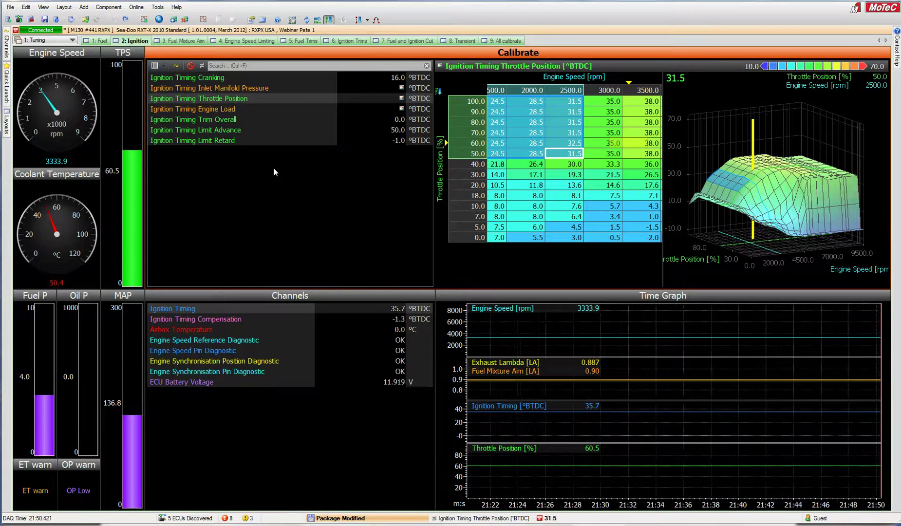
{"action": "key", "text": "Down"}
{"action": "key", "text": "Down"}
{"action": "key", "text": "Down"}
{"action": "key", "text": "Down"}
{"action": "key", "text": "Down"}
{"action": "key", "text": "Up"}
{"action": "key", "text": "Up"}
{"action": "key", "text": "Up"}
{"action": "key", "text": "Right"}
{"action": "key", "text": "Right"}
{"action": "key", "text": "Right"}
{"action": "key", "text": "Right"}
{"action": "key", "text": "Right"}
{"action": "key", "text": "Right"}
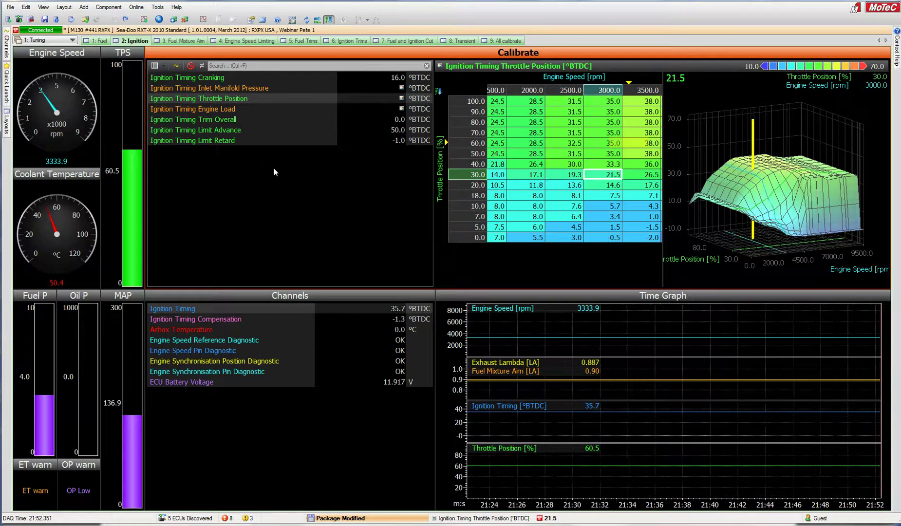
{"action": "key", "text": "Up"}
{"action": "key", "text": "Up"}
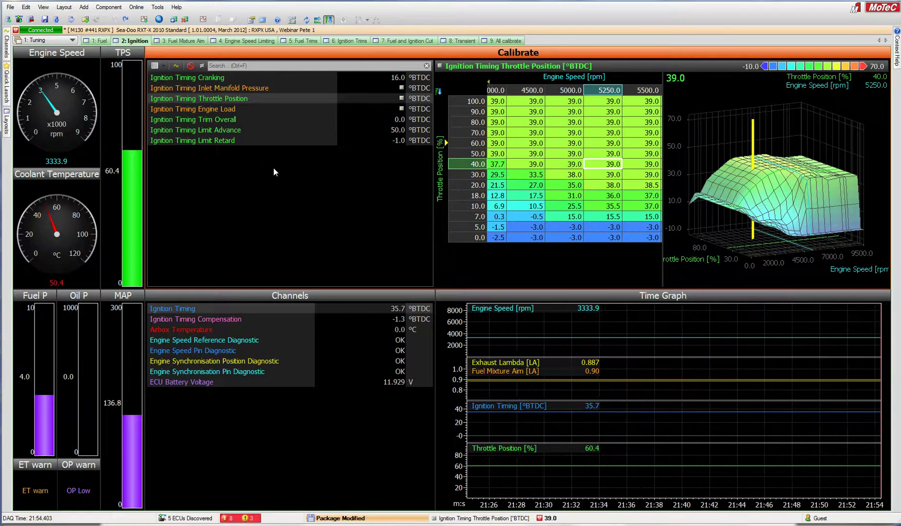
{"action": "key", "text": "Right"}
{"action": "key", "text": "Right"}
{"action": "key", "text": "Down"}
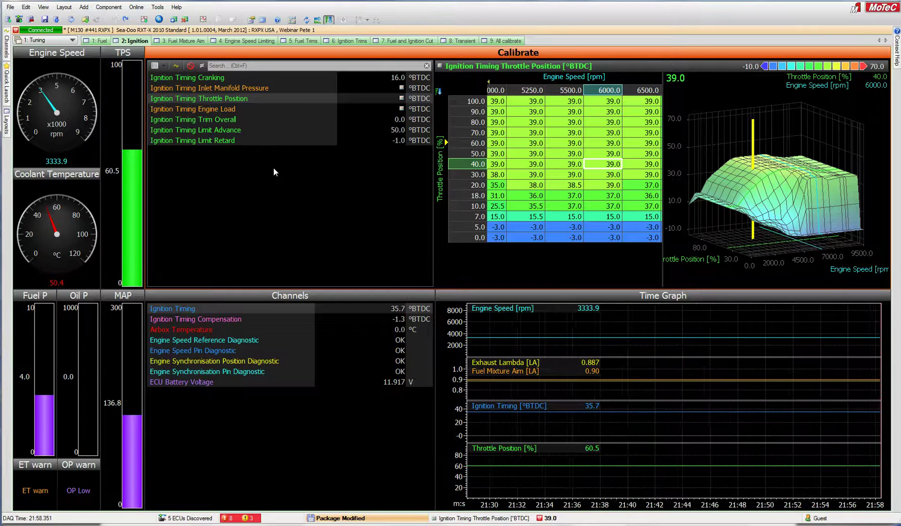
{"action": "key", "text": "Right"}
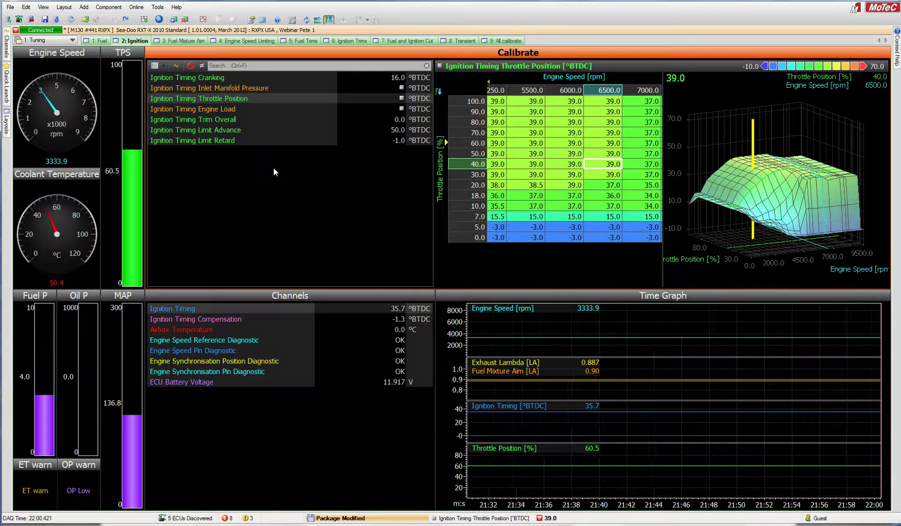
- Smooth the ignition timing block at 10 to 40% throttle and 5250 to 6500 rpm repeatedly, and undo the smoothing
{"action": "key", "text": "shift+Down"}
{"action": "key", "text": "shift+Down"}
{"action": "key", "text": "shift+Down"}
{"action": "key", "text": "shift+Down"}
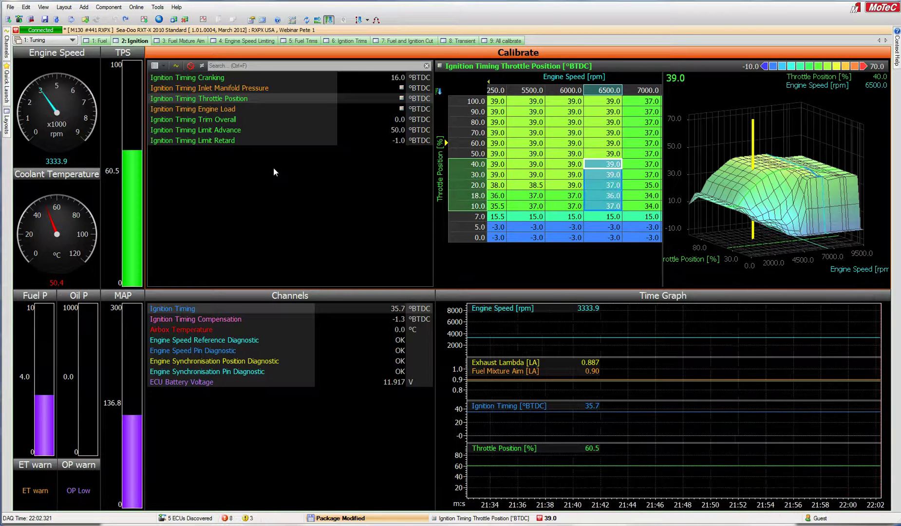
{"action": "key", "text": "shift+Down"}
{"action": "key", "text": "shift+Down"}
{"action": "key", "text": "shift+Up"}
{"action": "key", "text": "shift+Up"}
{"action": "key", "text": "shift+Left"}
{"action": "key", "text": "shift+Left"}
{"action": "key", "text": "shift+Left"}
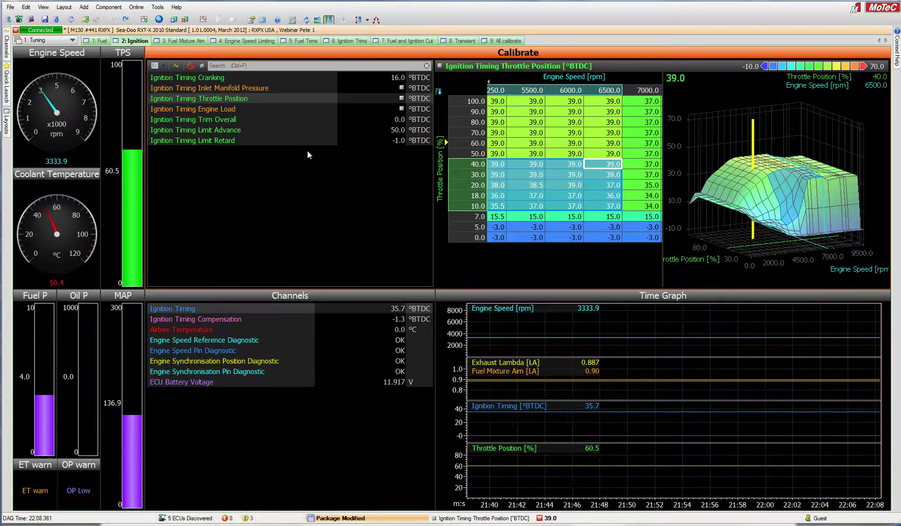
{"action": "left_click", "coordinate": [378, 23]}
{"action": "left_click", "coordinate": [378, 22]}
{"action": "left_click", "coordinate": [378, 22]}
{"action": "left_click", "coordinate": [378, 22]}
{"action": "left_click", "coordinate": [378, 23]}
{"action": "left_click", "coordinate": [378, 23]}
{"action": "left_click", "coordinate": [378, 22]}
{"action": "left_click", "coordinate": [378, 22]}
{"action": "left_click", "coordinate": [378, 22]}
{"action": "left_click", "coordinate": [377, 22]}
{"action": "left_click", "coordinate": [378, 22]}
{"action": "left_click", "coordinate": [378, 22]}
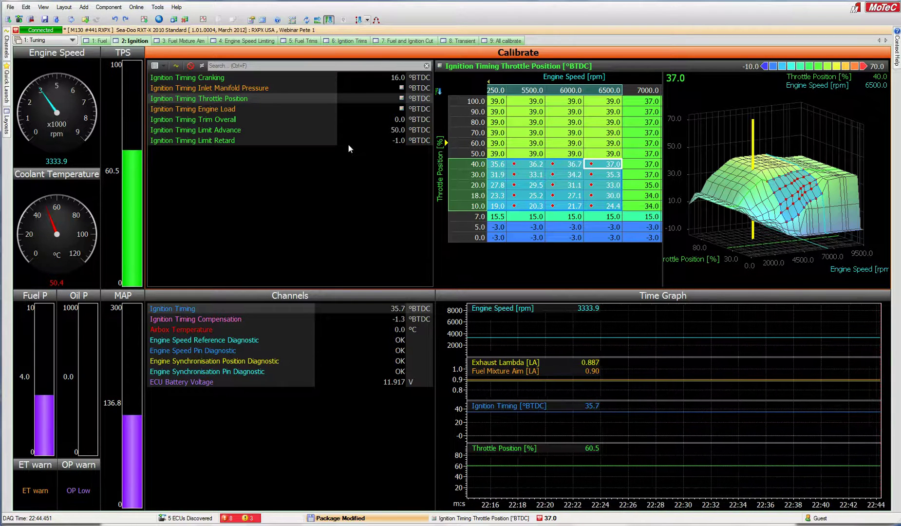
{"action": "key", "text": "ctrl+z"}
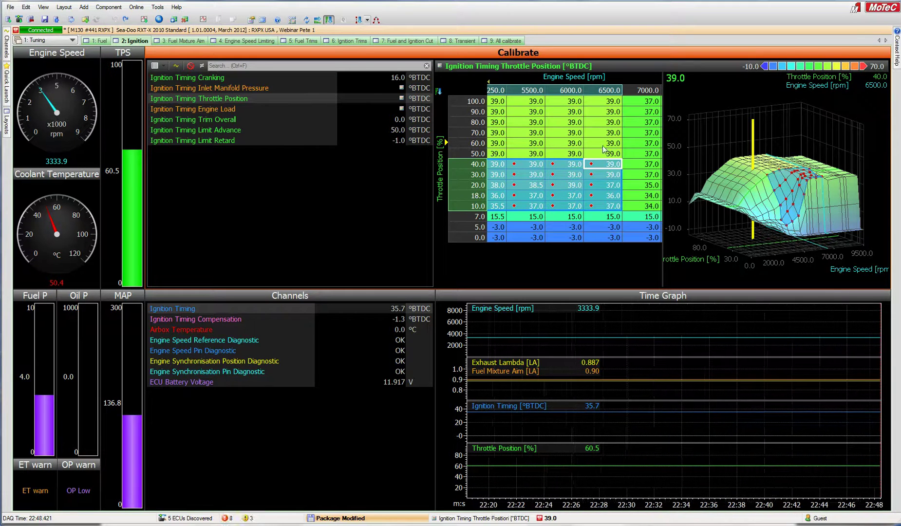
- Interpolate the ignition timing block spanning 0 to 100% throttle in the 5500 and 6000 rpm columns
{"action": "left_click", "coordinate": [571, 122]}
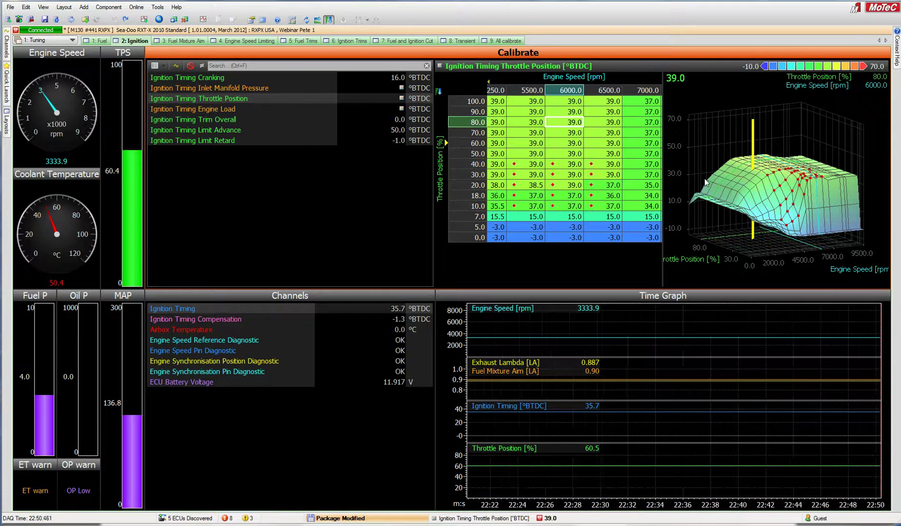
{"action": "key", "text": "Up"}
{"action": "key", "text": "Up"}
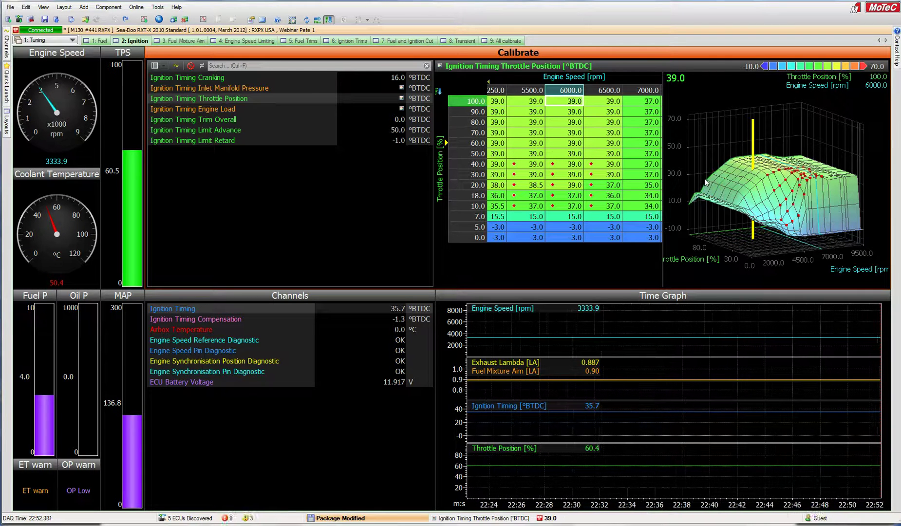
{"action": "left_click", "coordinate": [532, 104]}
{"action": "left_click_drag", "start_coordinate": [532, 104], "coordinate": [574, 245]}
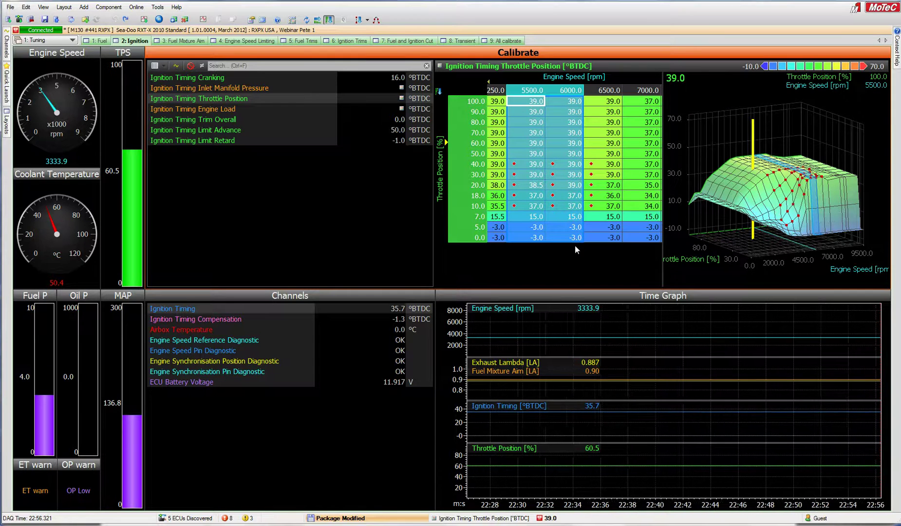
{"action": "left_click", "coordinate": [368, 21]}
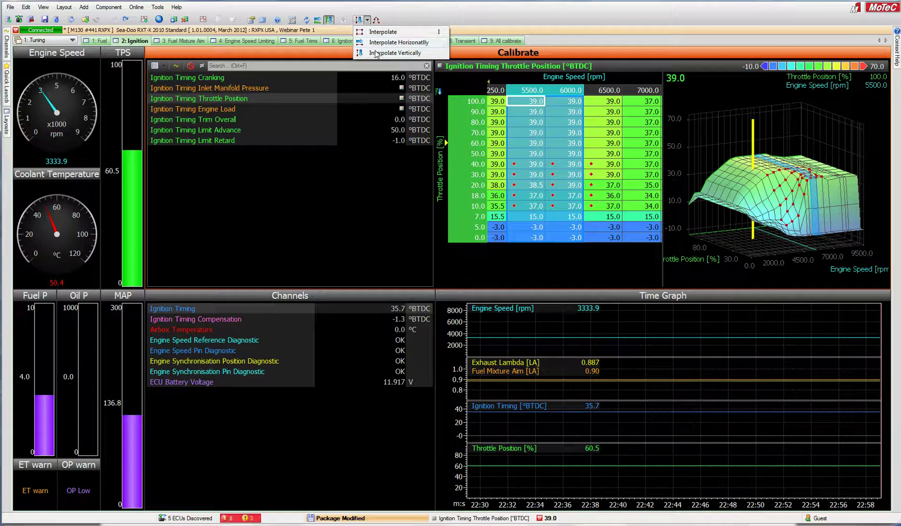
{"action": "left_click", "coordinate": [379, 34]}
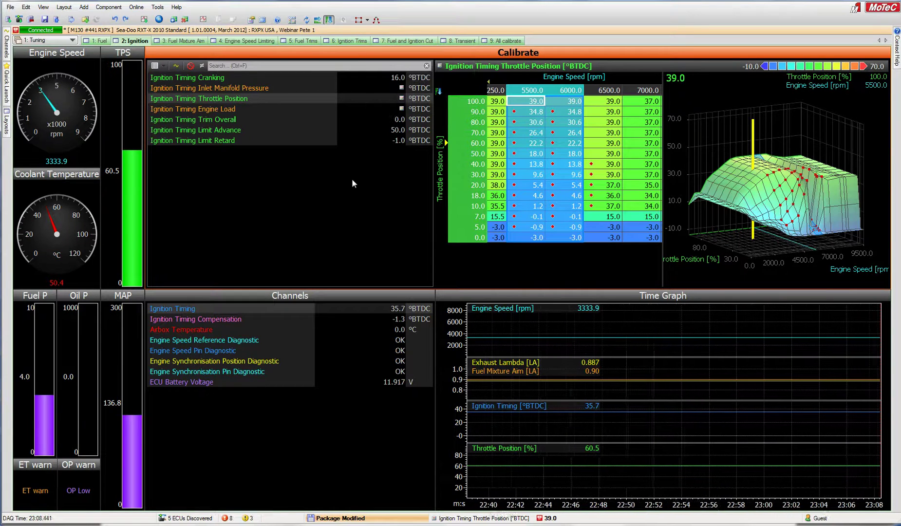
{"action": "mouse_move", "coordinate": [776, 216]}
{"action": "left_mouse_down"}
{"action": "mouse_move", "coordinate": [754, 210]}
{"action": "mouse_move", "coordinate": [763, 209]}
{"action": "left_mouse_up"}
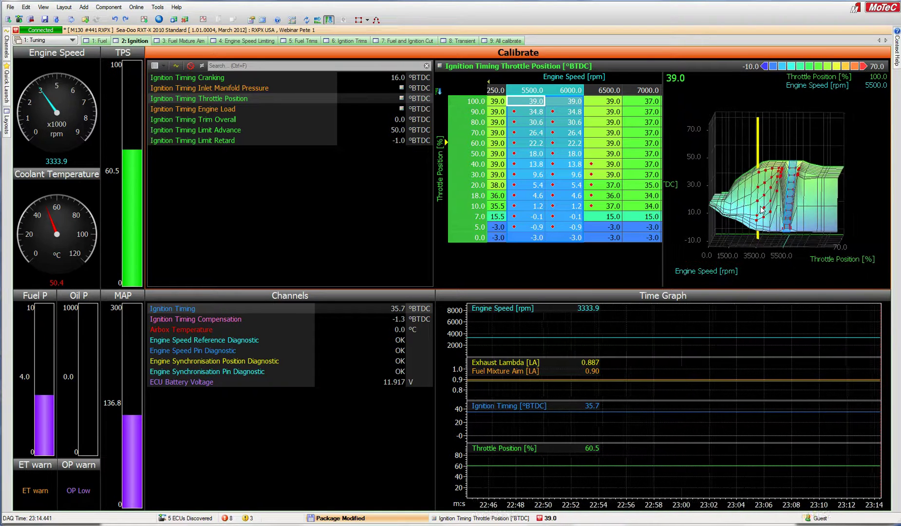
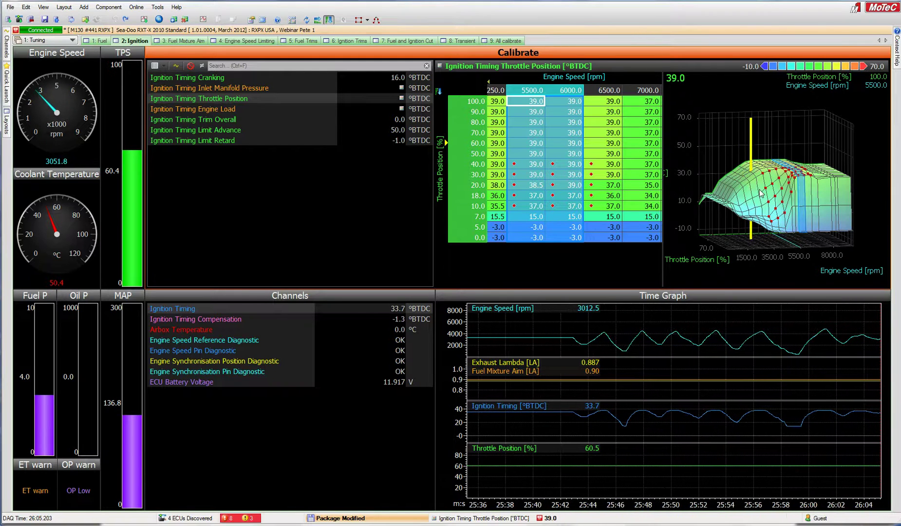
- Open the Fuel worksheet with the Engine Efficiency table
{"action": "left_click", "coordinate": [97, 41]}
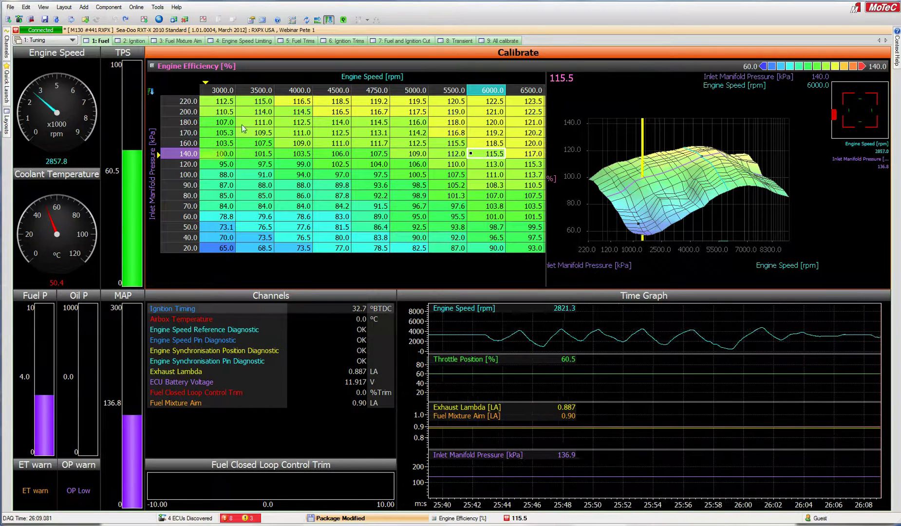
- Move to the current engine site at 140 kPa and 3500 rpm and step its engine efficiency down to 94.0
{"action": "left_click", "coordinate": [360, 151]}
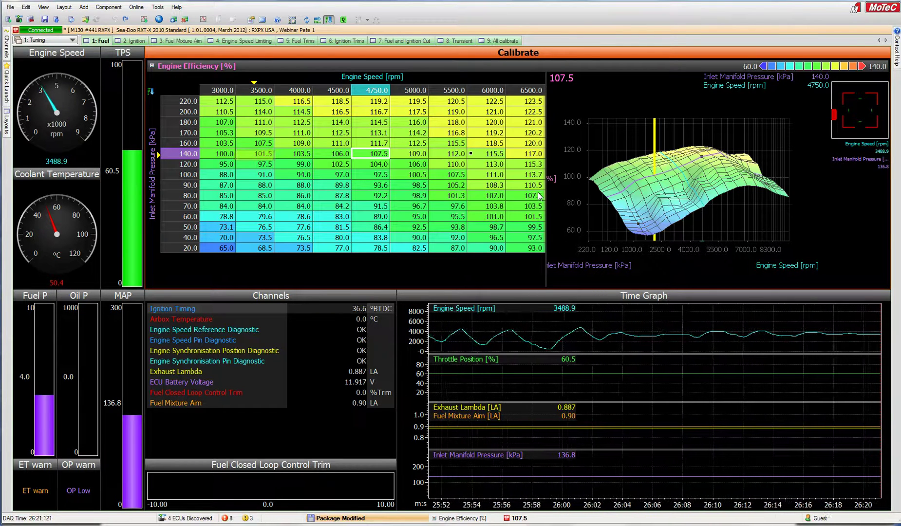
{"action": "key", "text": "space"}
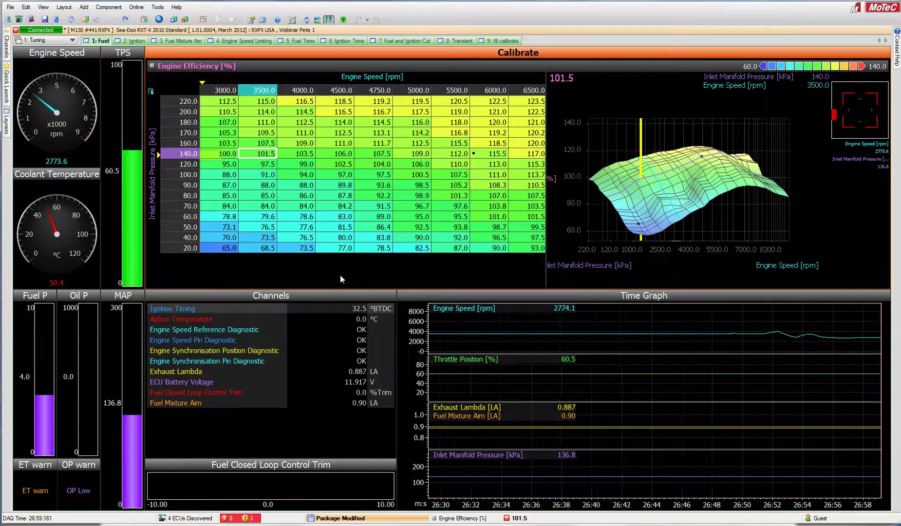
{"action": "key", "text": "plus"}
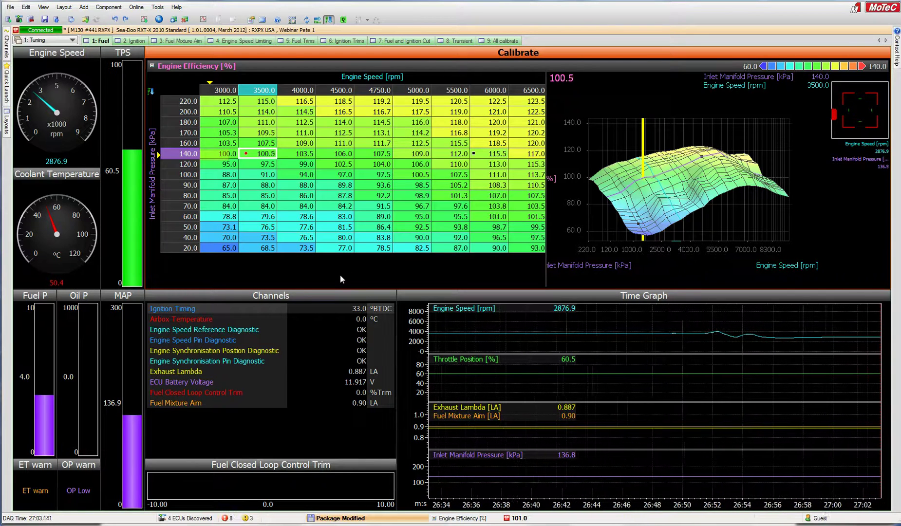
{"action": "key", "text": "minus"}
{"action": "key", "text": "minus"}
{"action": "key", "text": "minus"}
{"action": "key", "text": "minus"}
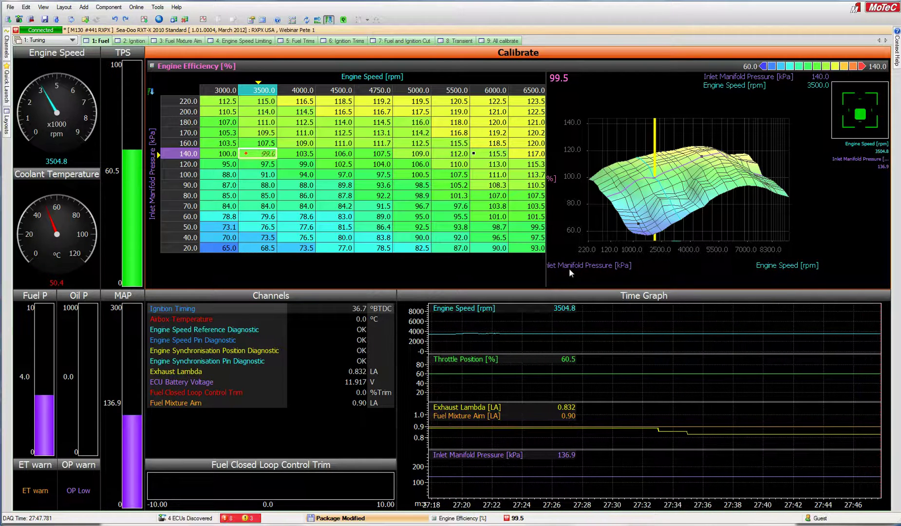
{"action": "key", "text": "minus"}
{"action": "key", "text": "minus"}
{"action": "key", "text": "minus"}
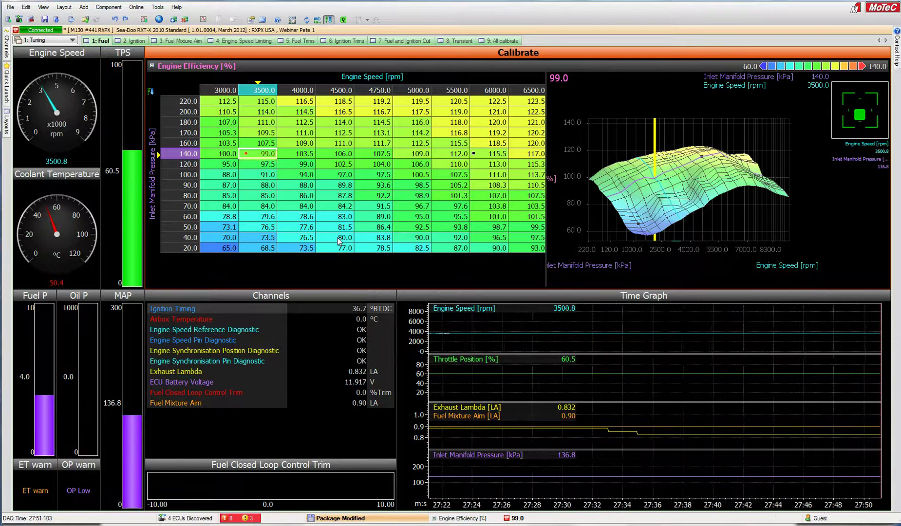
{"action": "key", "text": "minus"}
{"action": "key", "text": "minus"}
{"action": "key", "text": "minus"}
{"action": "key", "text": "minus"}
{"action": "key", "text": "minus"}
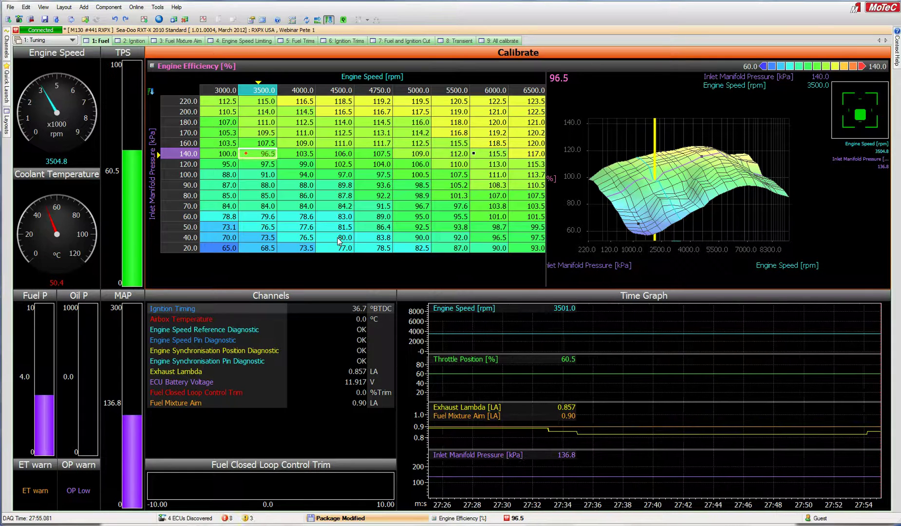
{"action": "key", "text": "minus"}
{"action": "key", "text": "minus"}
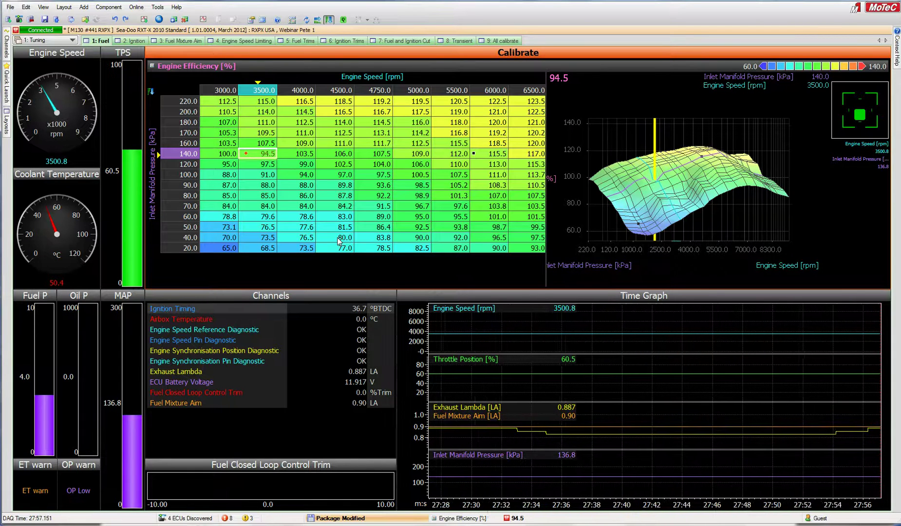
{"action": "key", "text": "minus"}
{"action": "key", "text": "minus"}
{"action": "key", "text": "plus"}
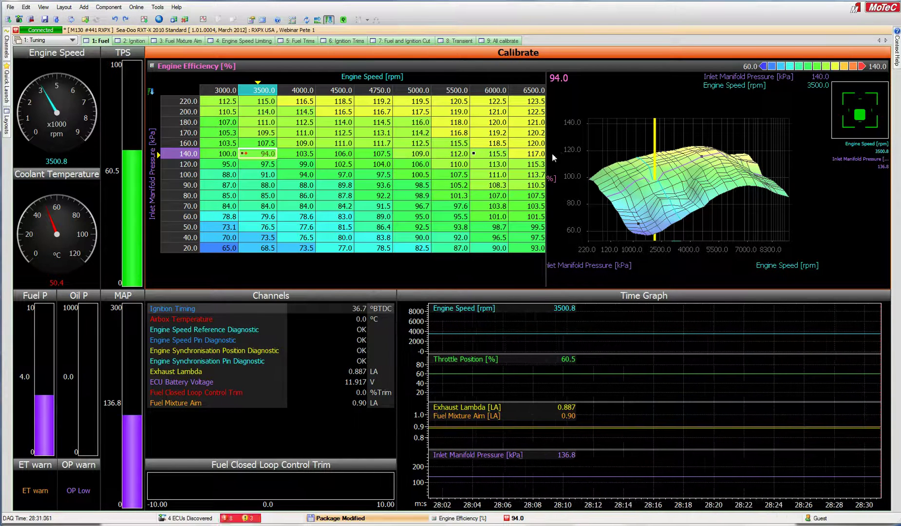
- Inspect the engine efficiency surface and the sites at 140 kPa, 6000 rpm and 160 kPa, 4500 rpm, and reselect 140 kPa, 3500 rpm
{"action": "left_click_drag", "start_coordinate": [733, 175], "coordinate": [711, 184]}
{"action": "left_click", "coordinate": [488, 154]}
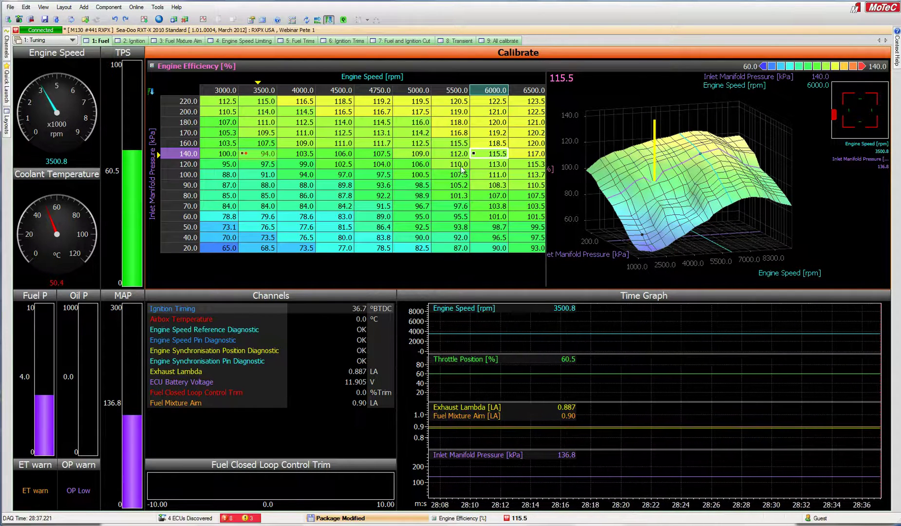
{"action": "left_click", "coordinate": [340, 143]}
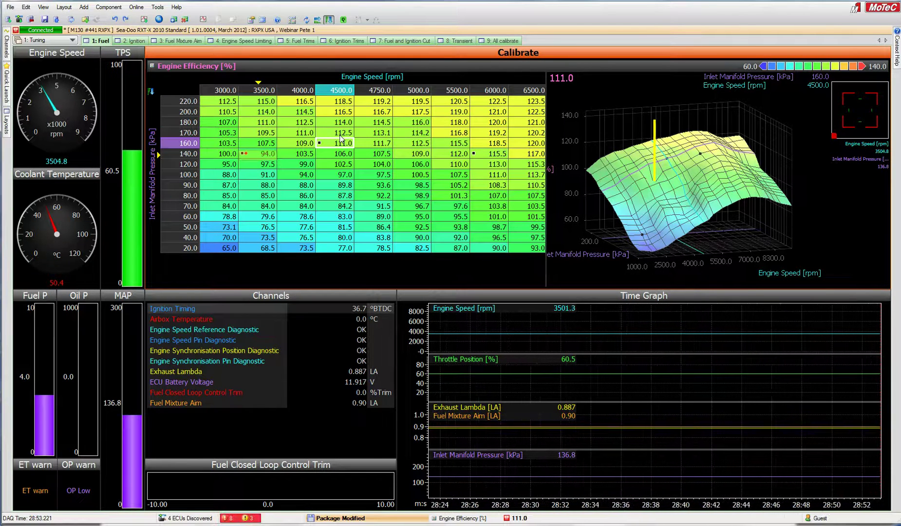
{"action": "mouse_move", "coordinate": [695, 201]}
{"action": "left_mouse_down"}
{"action": "mouse_move", "coordinate": [688, 194]}
{"action": "mouse_move", "coordinate": [681, 207]}
{"action": "left_mouse_up"}
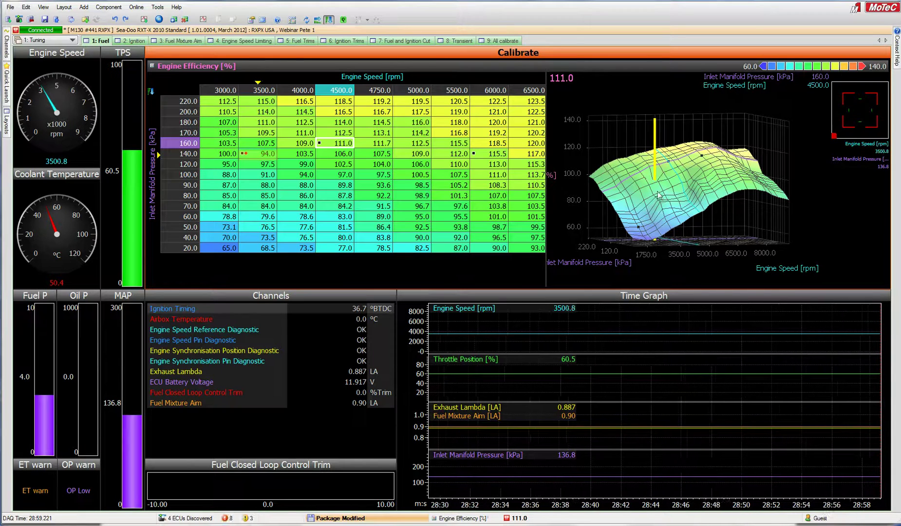
{"action": "left_click", "coordinate": [267, 154]}
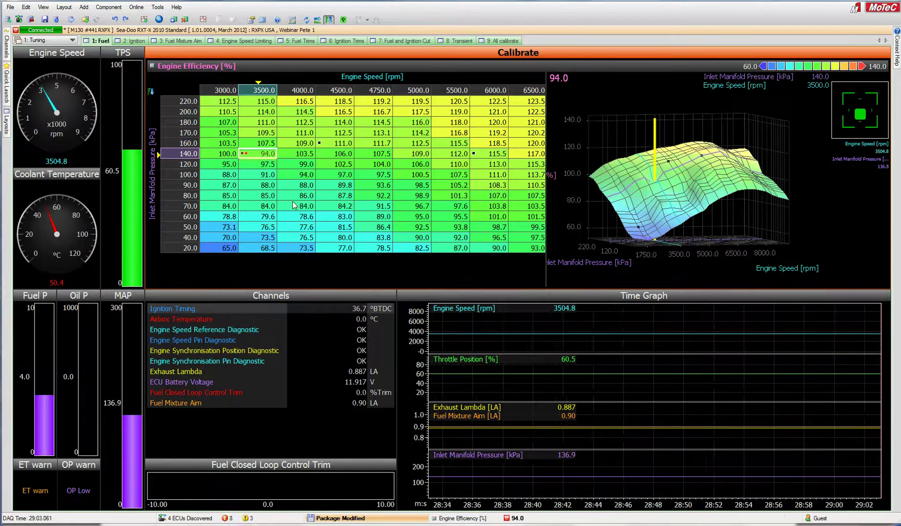
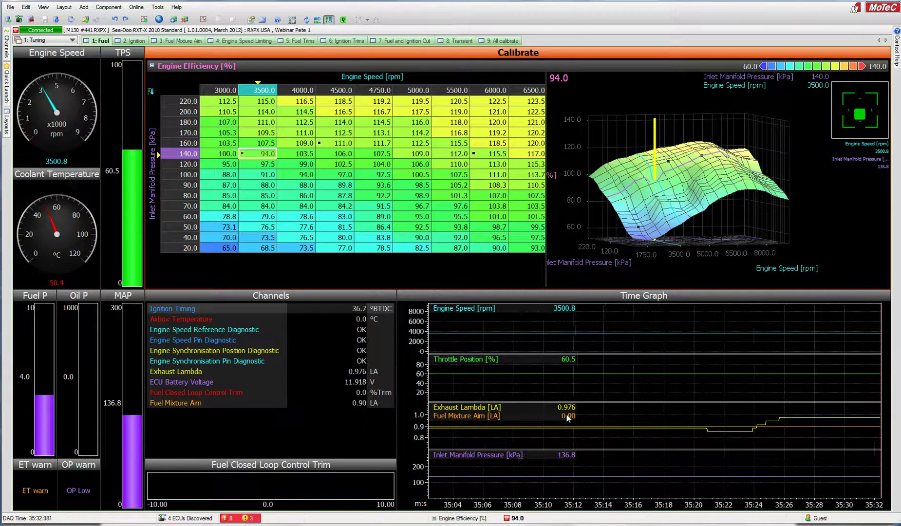
- Set the engine efficiency at 140 kPa and 3500 rpm to 102.6, and raise it further to 123.9
{"action": "type", "text": "102.6"}
{"action": "key", "text": "Return"}
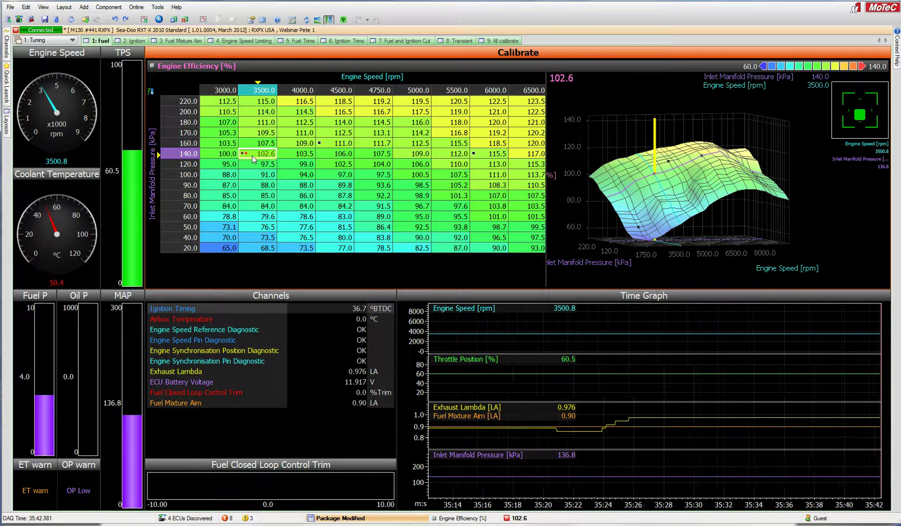
{"action": "key", "text": "Page_Up"}
{"action": "key", "text": "Page_Up"}
{"action": "key", "text": "Page_Up"}
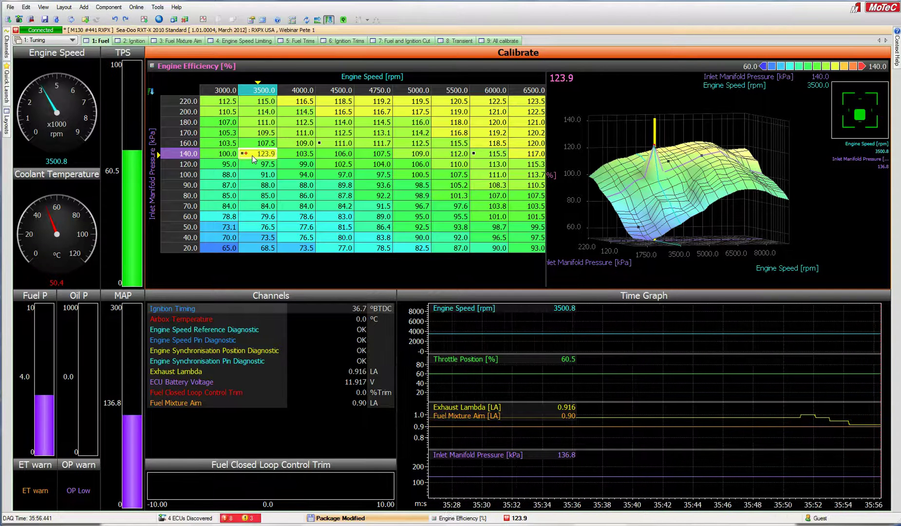
- Bring the engine efficiency at 140 kPa and 3500 rpm down in stages to 118, 108.9 and 102.8
{"action": "type", "text": "118"}
{"action": "key", "text": "Return"}
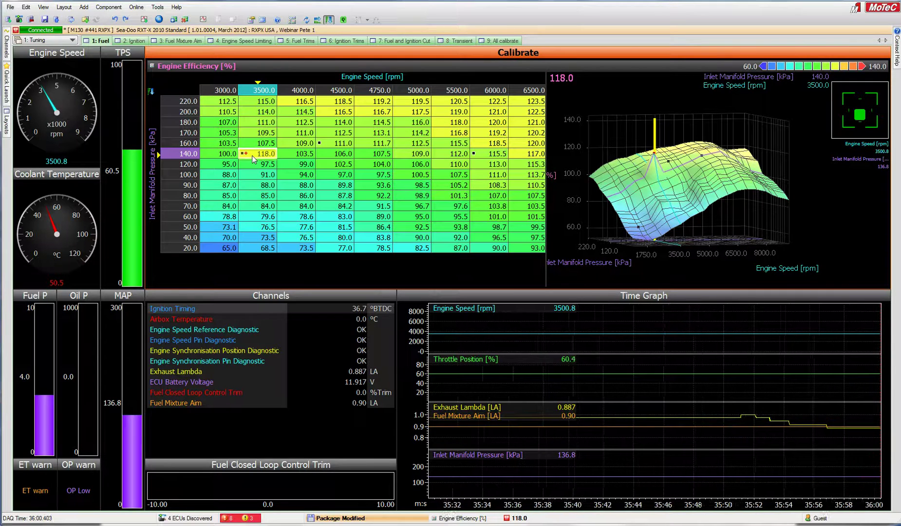
{"action": "type", "text": "108.9"}
{"action": "key", "text": "Return"}
{"action": "type", "text": "102.8"}
{"action": "key", "text": "Return"}
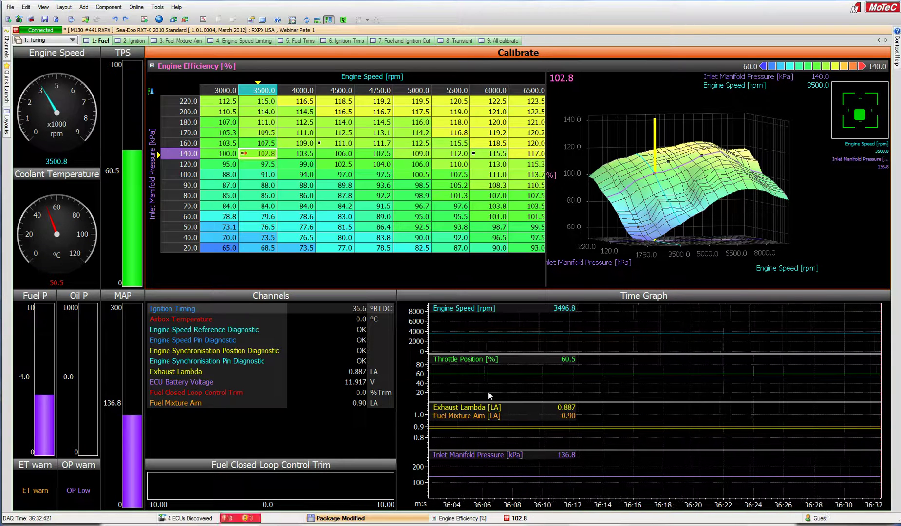
- Switch to the presentation, show the slide on the "W" multi site quick Lambda function, and return to M1 Tune
{"action": "key", "text": "alt+Tab"}
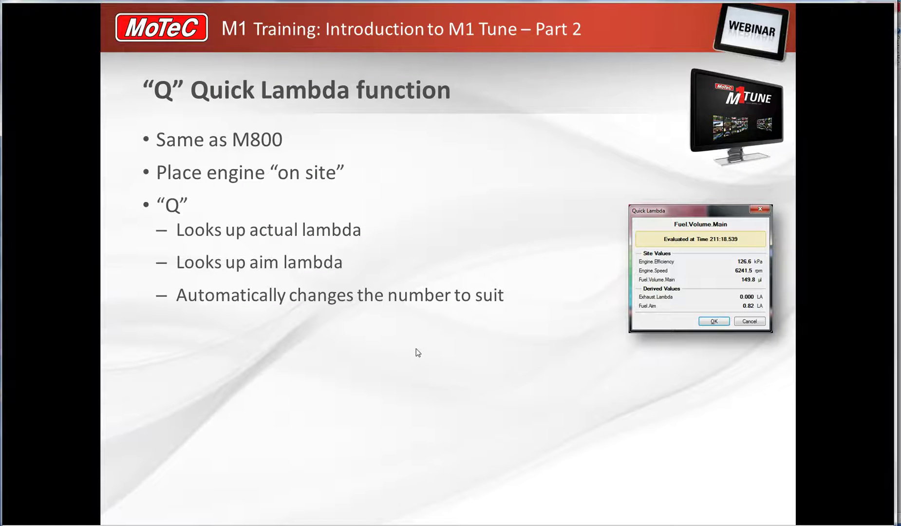
{"action": "key", "text": "Right"}
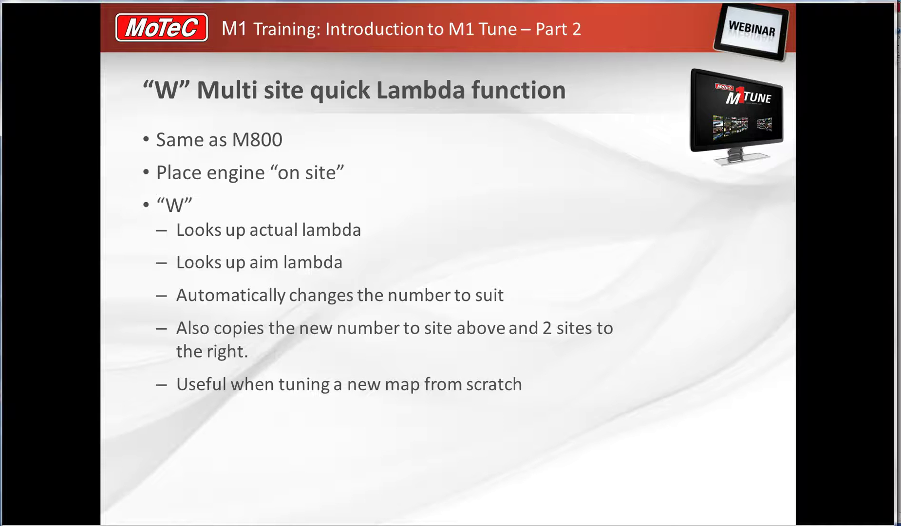
{"action": "key", "text": "alt+Tab"}
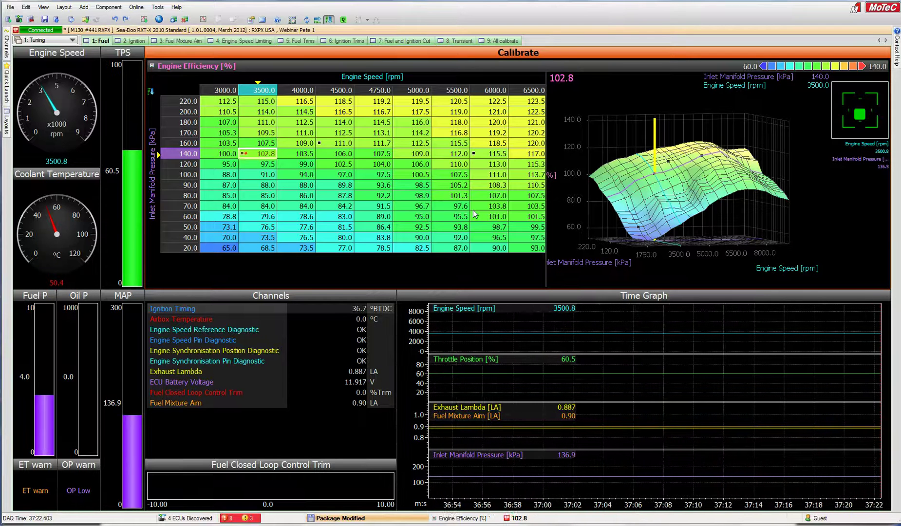
- Apply a multi site value of 100.5 to the 140 and 160 kPa sites at 3500 and 4000 rpm, and undo the changes
{"action": "type", "text": "100.5"}
{"action": "key", "text": "Return"}
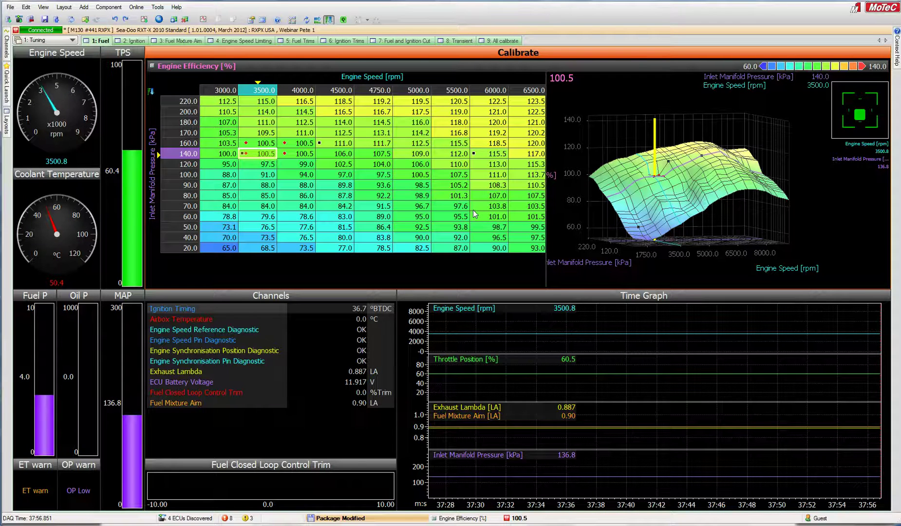
{"action": "key", "text": "ctrl+z"}
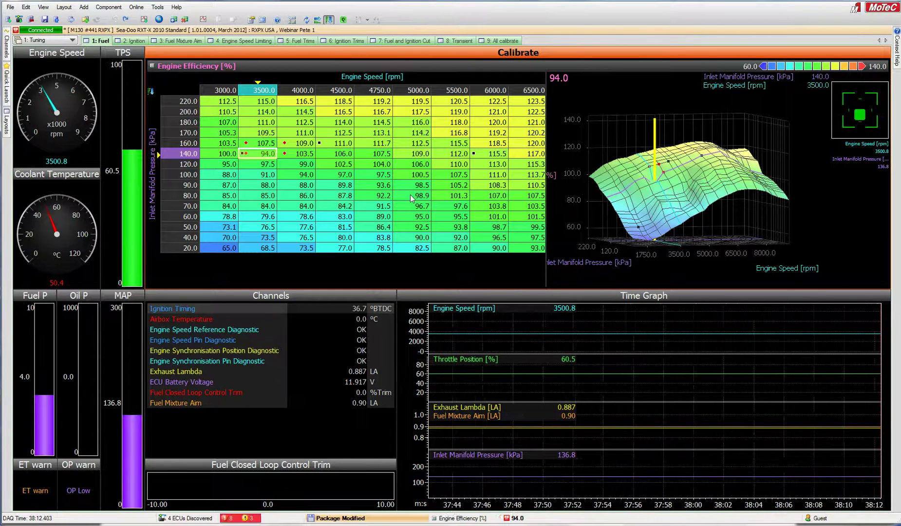
- Set the engine efficiency at 140 kPa and 3500 rpm to 101 and step it up to 101.5
{"action": "key", "text": "plus"}
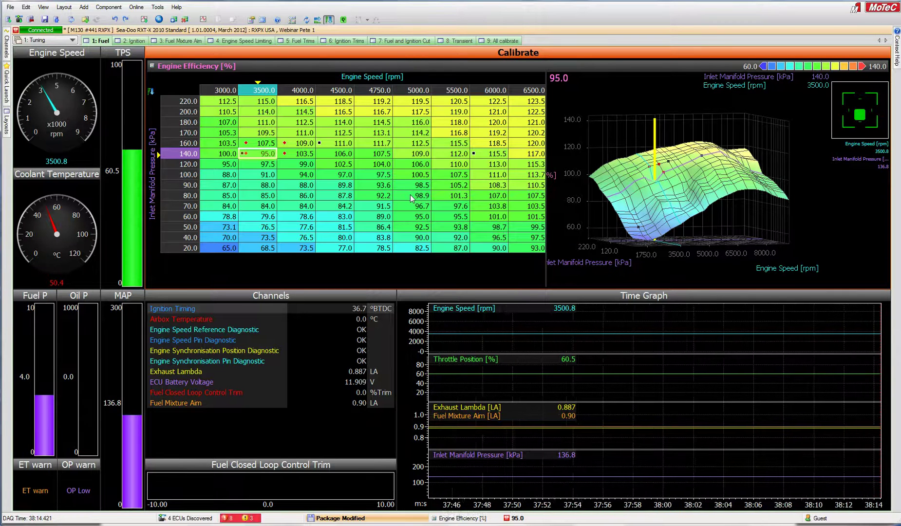
{"action": "type", "text": "101"}
{"action": "key", "text": "Return"}
{"action": "key", "text": "plus"}
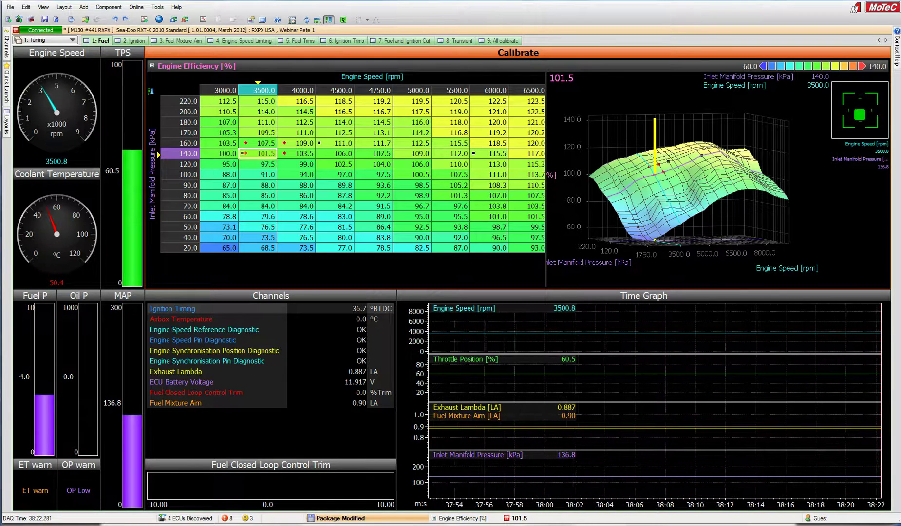
- Switch to the presentation, show the slide on "Q" with paused data, and return to M1 Tune
{"action": "key", "text": "alt+Tab"}
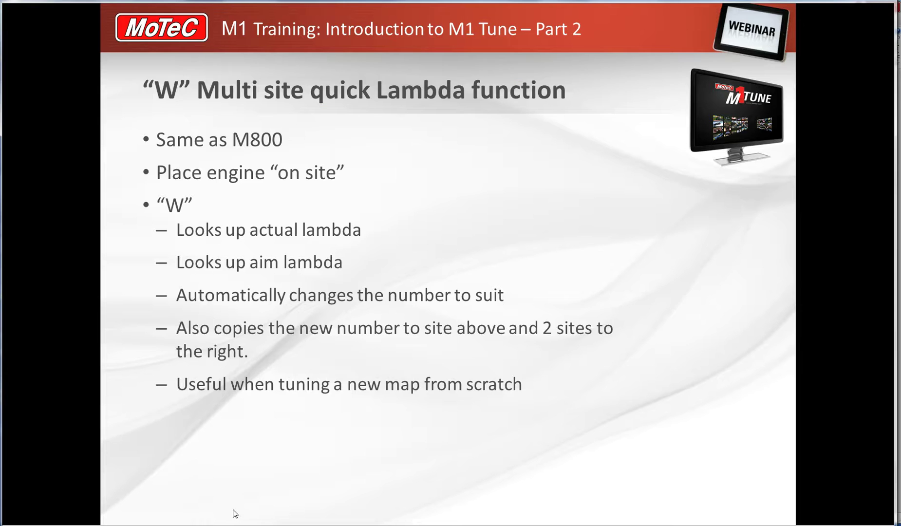
{"action": "left_click", "coordinate": [391, 441]}
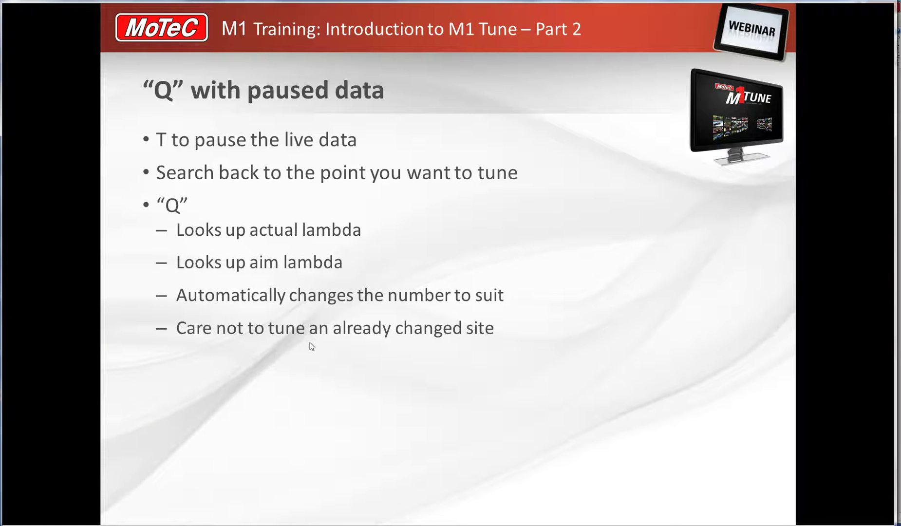
{"action": "key", "text": "alt+Tab"}
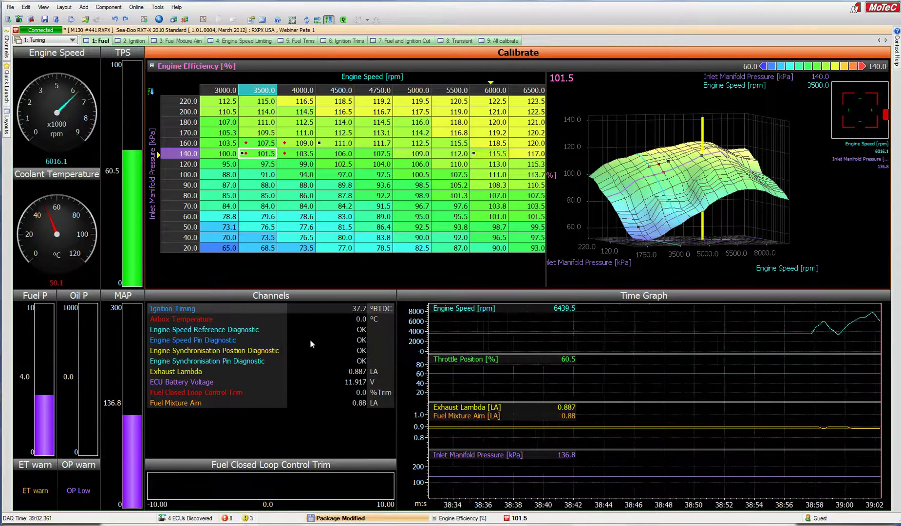
- Move through the engine efficiency sites at 140 kPa between 3500 and 7000 rpm as engine speed varies, ending at 4000 rpm
{"action": "key", "text": "Right"}
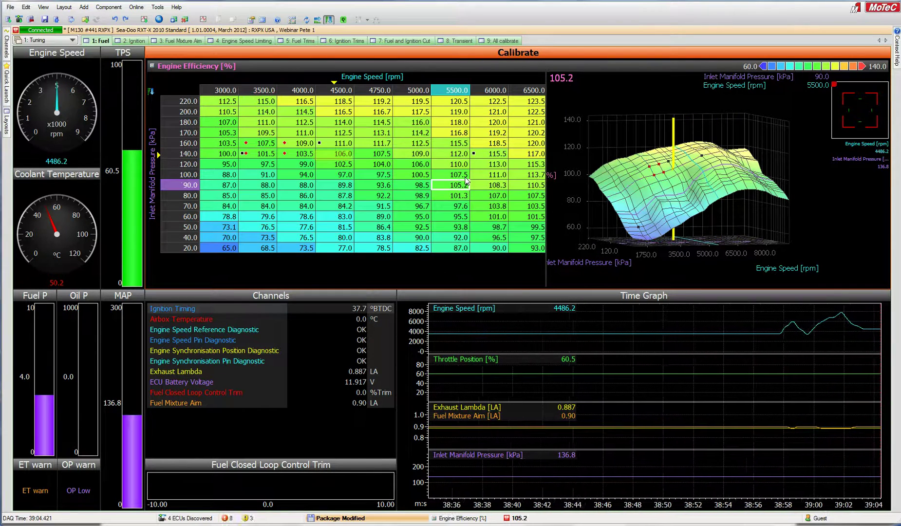
{"action": "key", "text": "Right"}
{"action": "key", "text": "Right"}
{"action": "key", "text": "Right"}
{"action": "key", "text": "Right"}
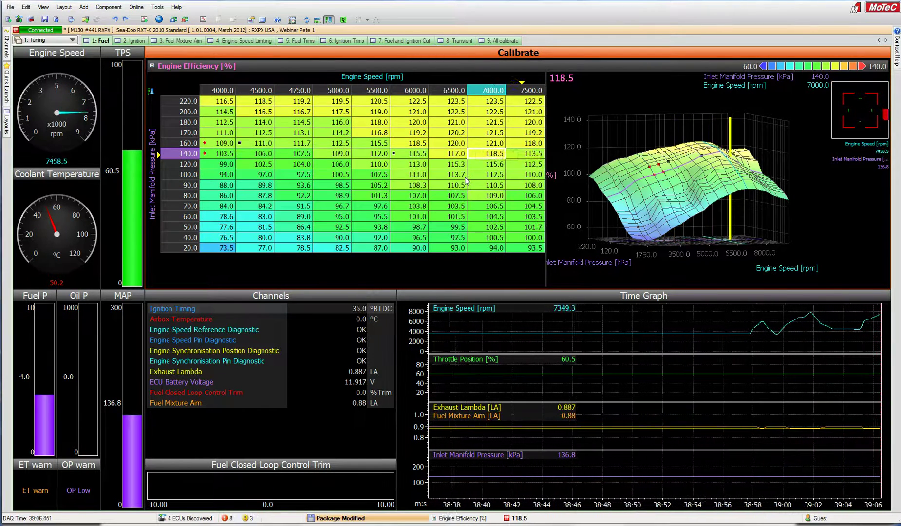
{"action": "key", "text": "Left"}
{"action": "key", "text": "Left"}
{"action": "key", "text": "Left"}
{"action": "key", "text": "Left"}
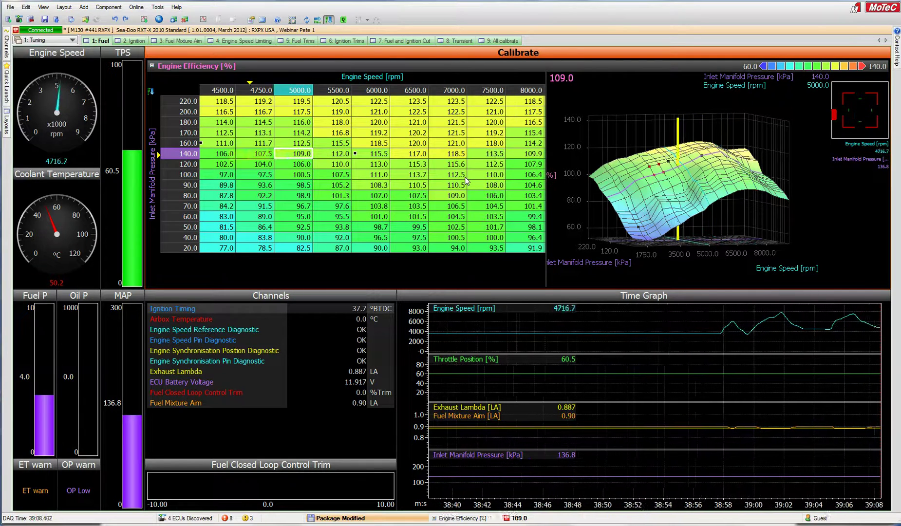
{"action": "key", "text": "Right"}
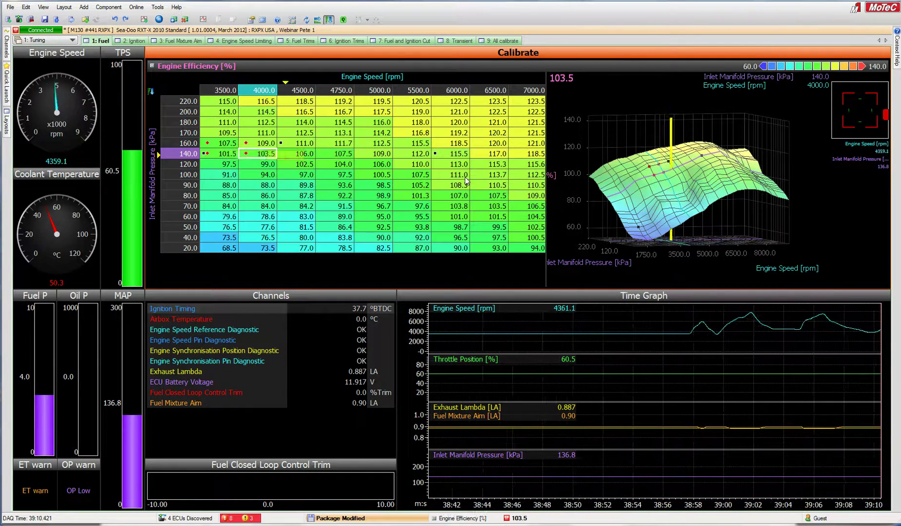
{"action": "key", "text": "Right"}
{"action": "key", "text": "Right"}
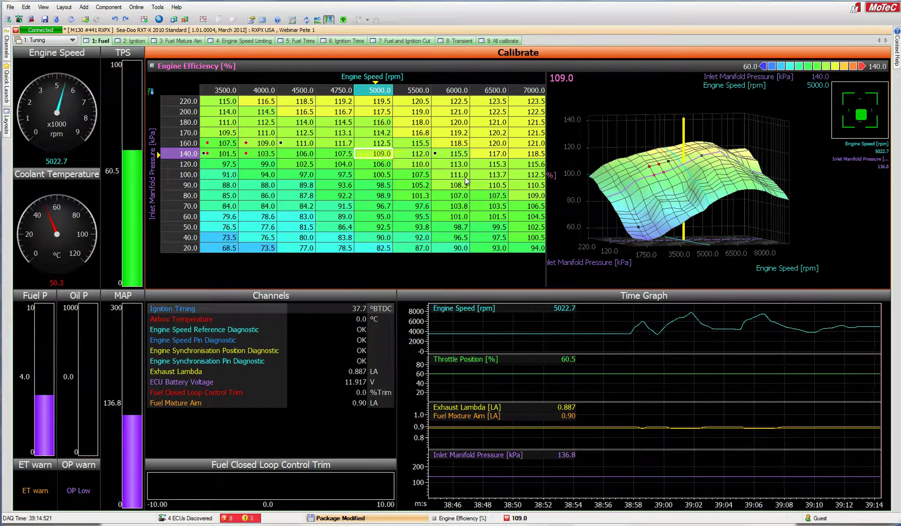
{"action": "key", "text": "Left"}
{"action": "key", "text": "Left"}
{"action": "key", "text": "Left"}
{"action": "key", "text": "Left"}
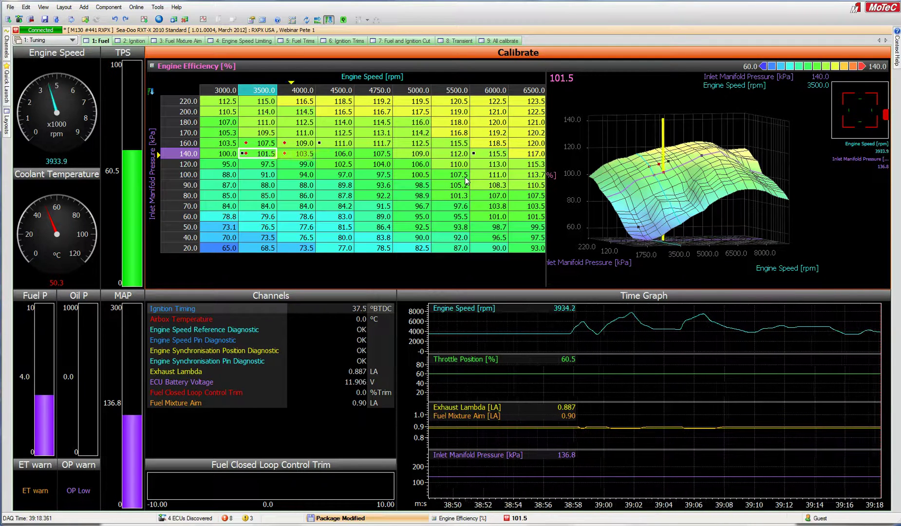
{"action": "key", "text": "Right"}
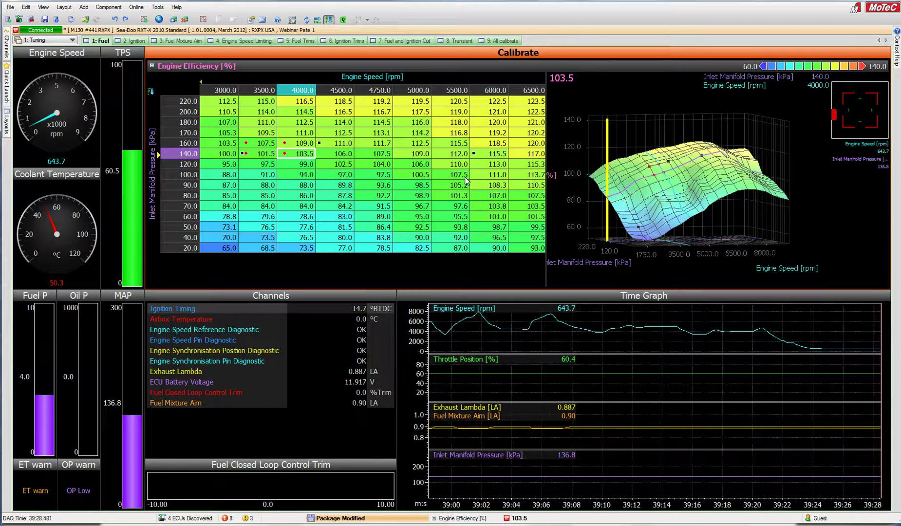
- Hold the live data in the Time Graph and zoom to the engine speed variations between about 38:36 and 39:31
{"action": "left_click", "coordinate": [812, 378]}
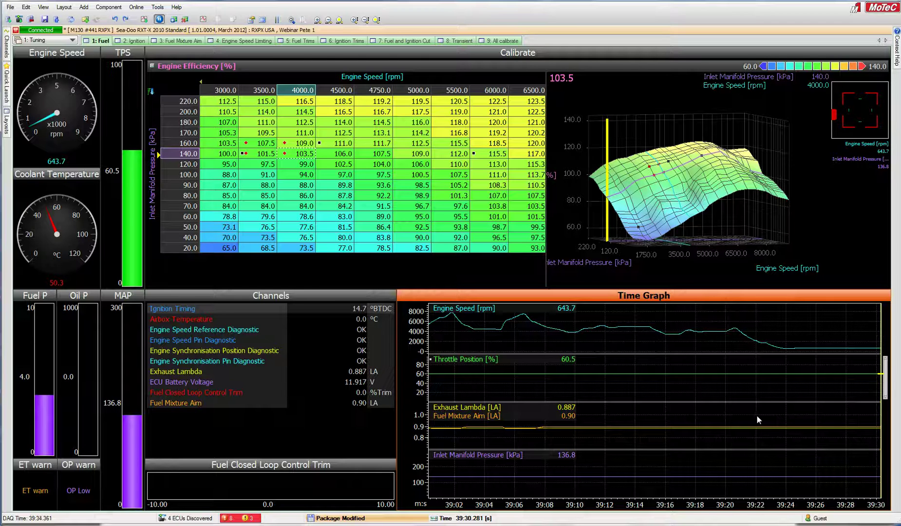
{"action": "key", "text": "Home"}
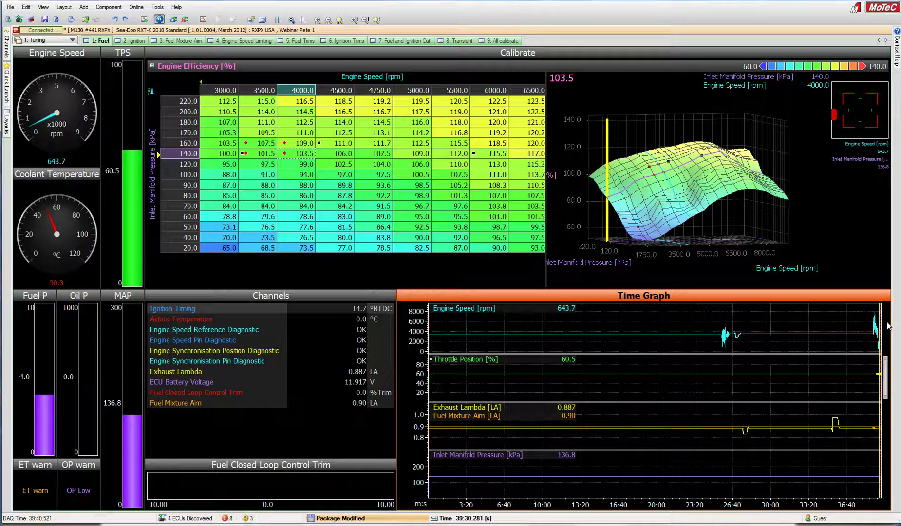
{"action": "left_click_drag", "start_coordinate": [870, 333], "coordinate": [881, 330]}
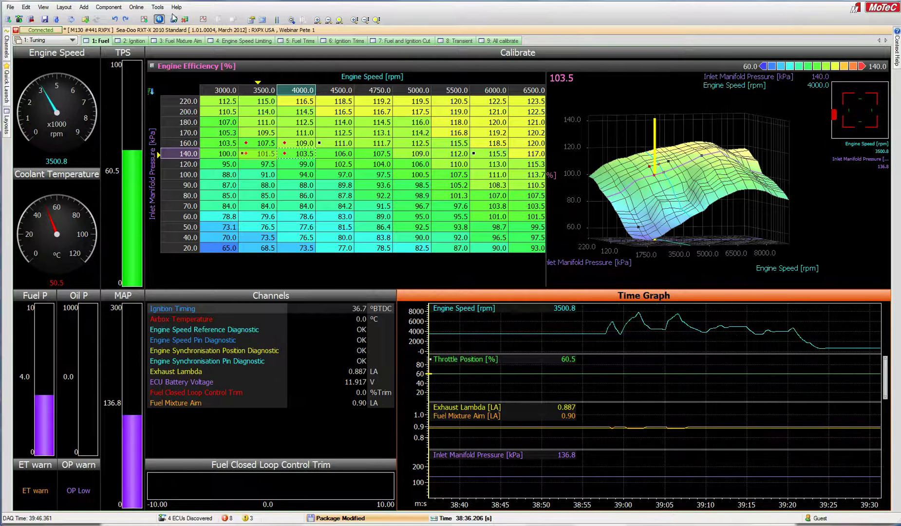
- Inspect the paused trace in the maximised Time Graph, restore it, and place the cursor at 39:04.766 on the steady section near 4500 rpm
{"action": "key", "text": "F11"}
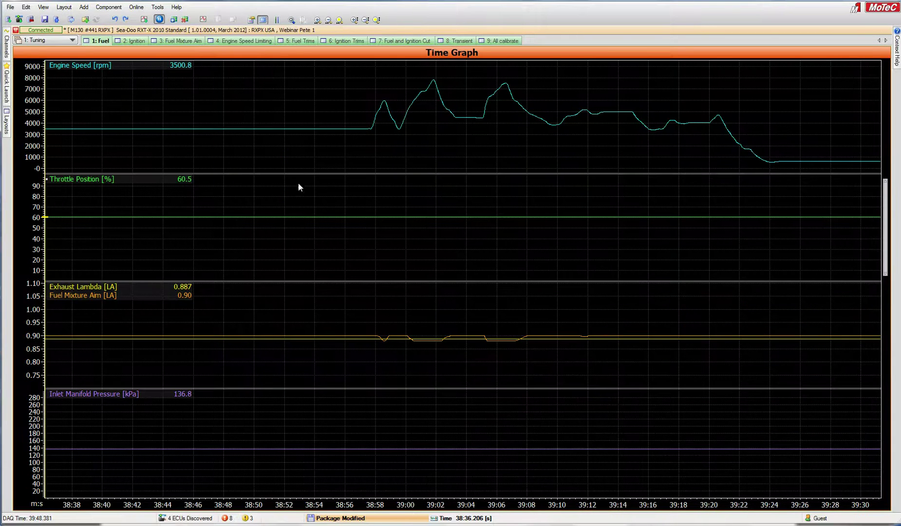
{"action": "left_click", "coordinate": [458, 136]}
{"action": "key", "text": "Right"}
{"action": "key", "text": "Right"}
{"action": "key", "text": "Right"}
{"action": "key", "text": "Right"}
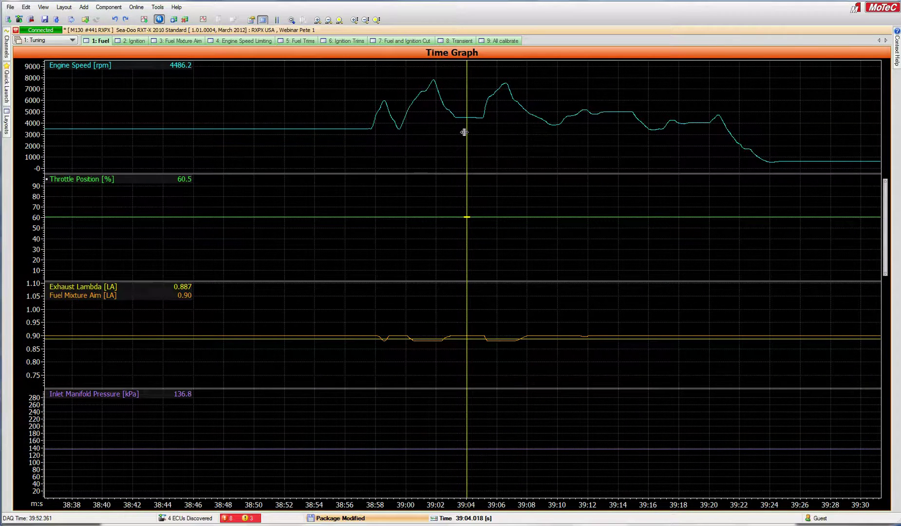
{"action": "key", "text": "F11"}
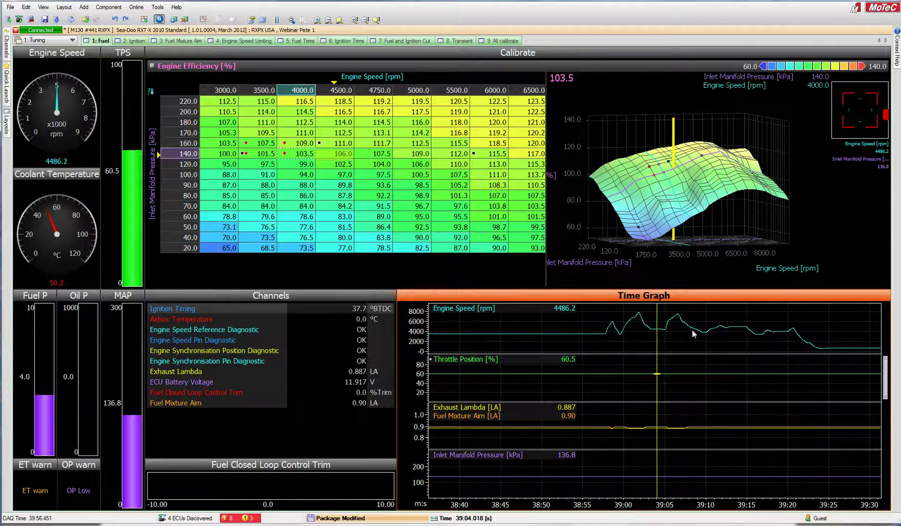
{"action": "left_click_drag", "start_coordinate": [656, 340], "coordinate": [663, 341]}
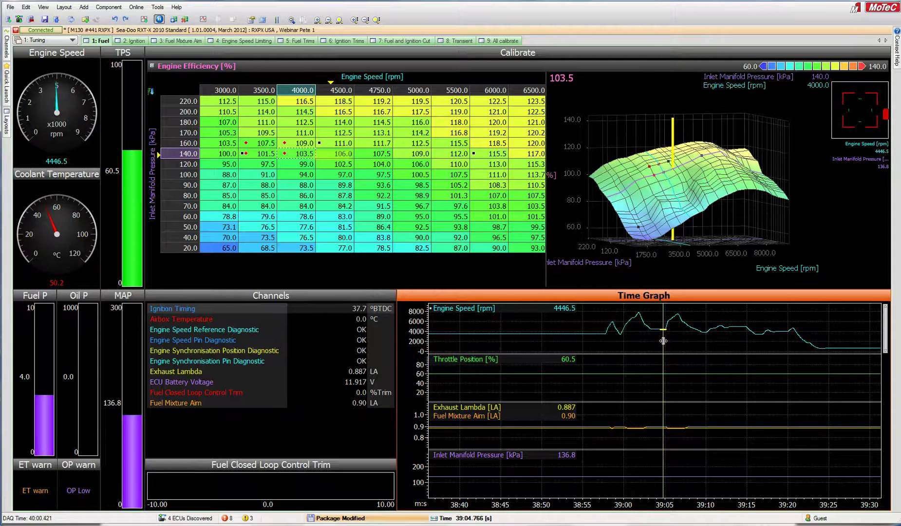
- Apply Quick Lambda from the paused data to the engine efficiency site at 140 kPa and 4500 rpm, and try it again on that site
{"action": "left_click", "coordinate": [314, 164]}
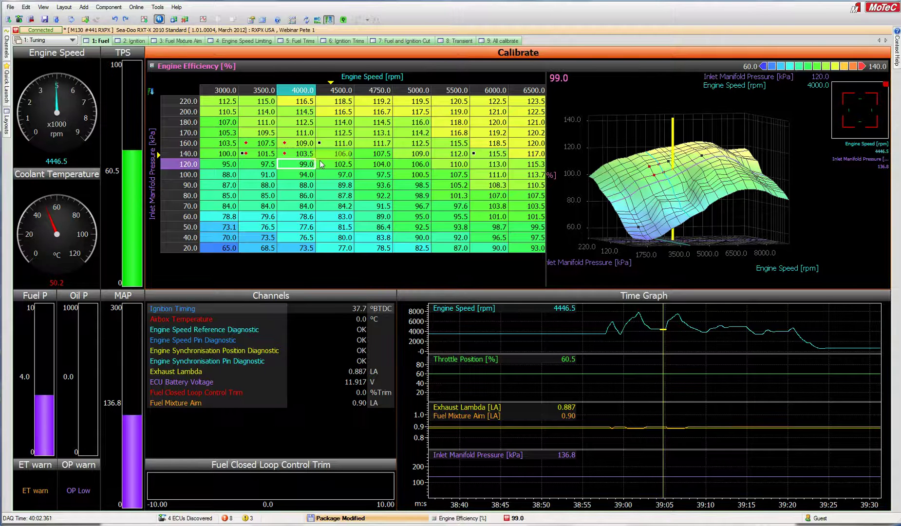
{"action": "key", "text": "Up"}
{"action": "key", "text": "Right"}
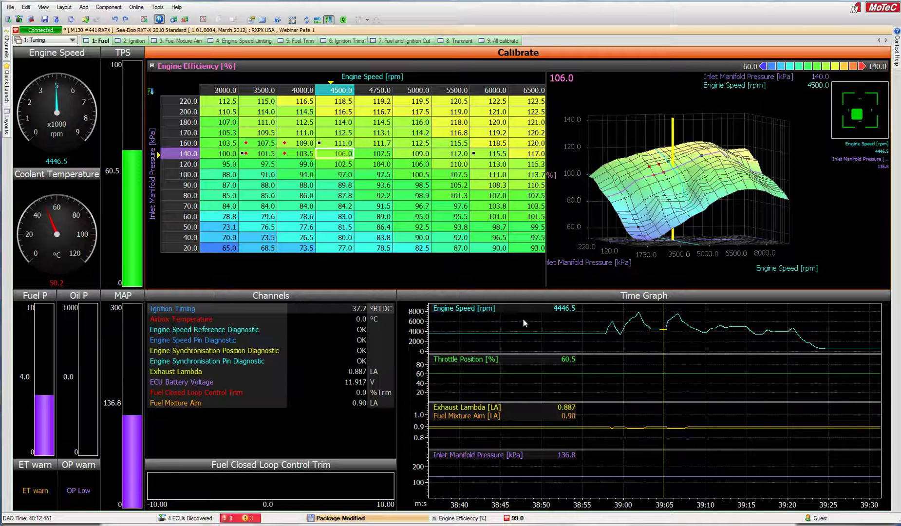
{"action": "key", "text": "q"}
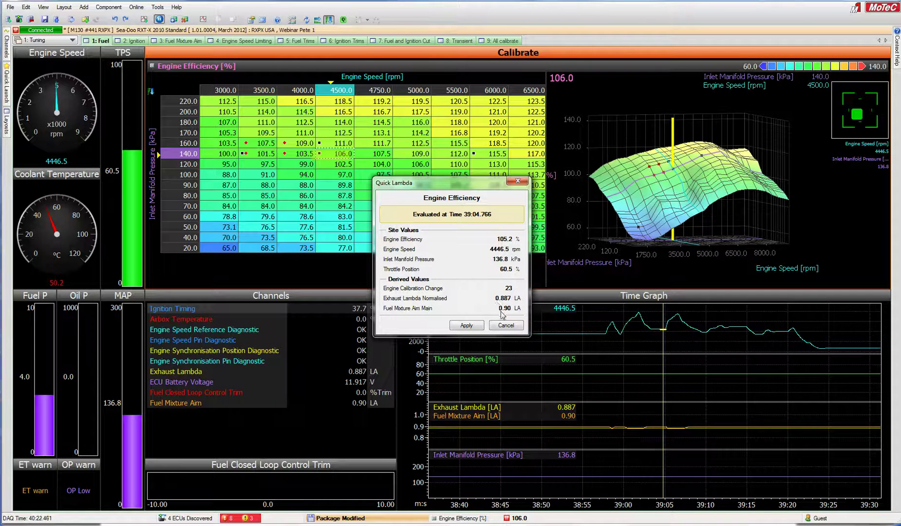
{"action": "left_click", "coordinate": [475, 328]}
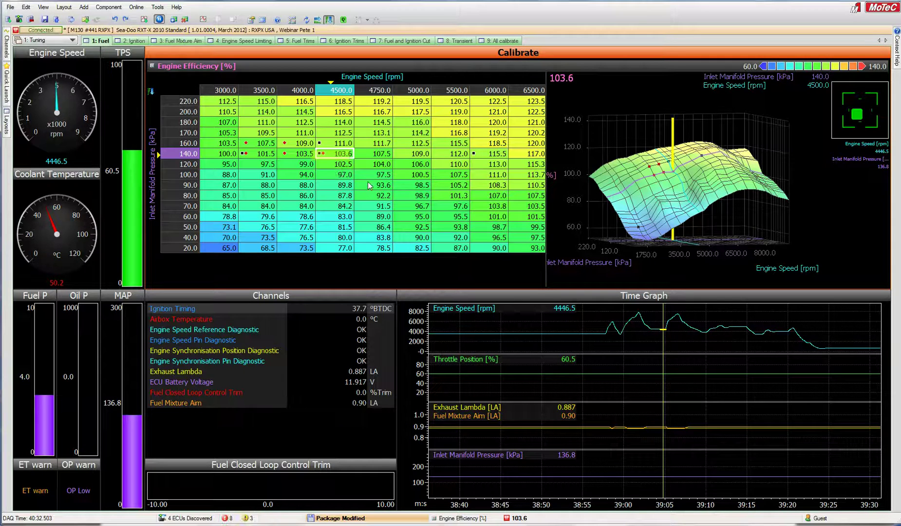
{"action": "key", "text": "q"}
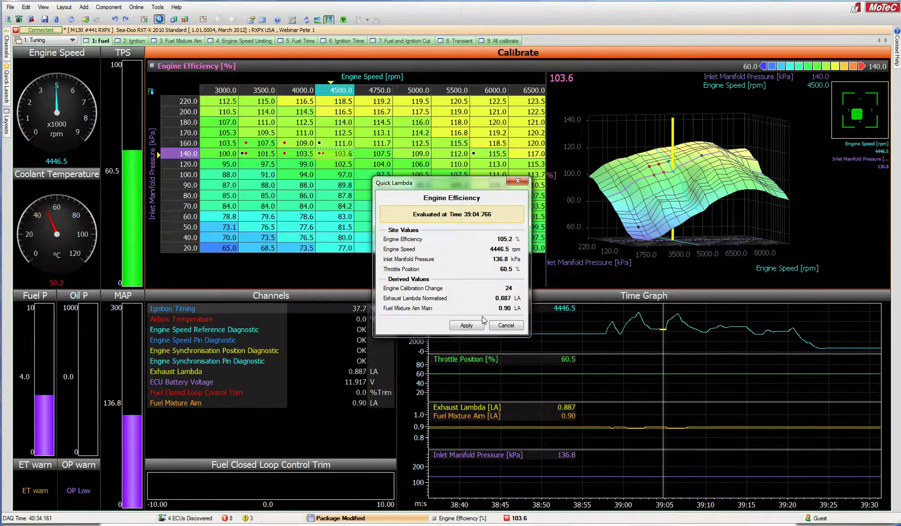
{"action": "left_click", "coordinate": [472, 328]}
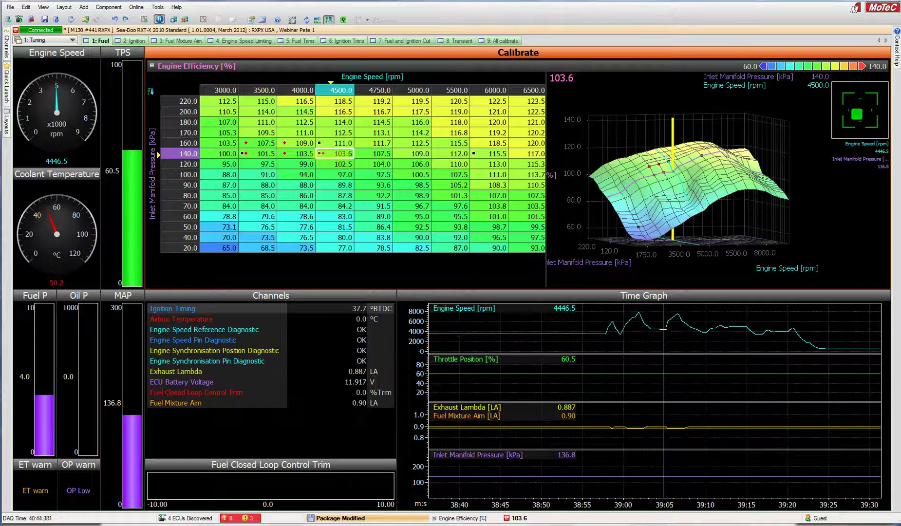
- Switch to the presentation and advance past the "W" with paused data slide to Keyboard Shortcuts #1
{"action": "key", "text": "alt+Tab"}
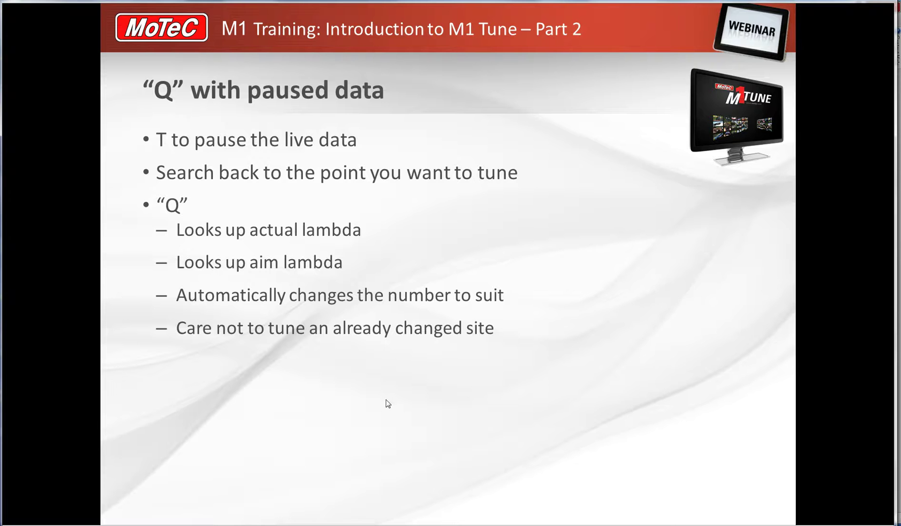
{"action": "key", "text": "Right"}
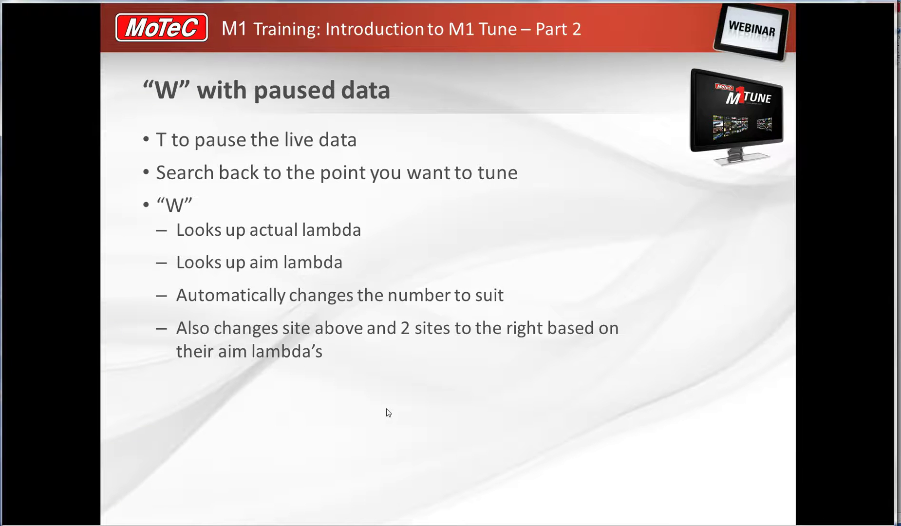
{"action": "key", "text": "Right"}
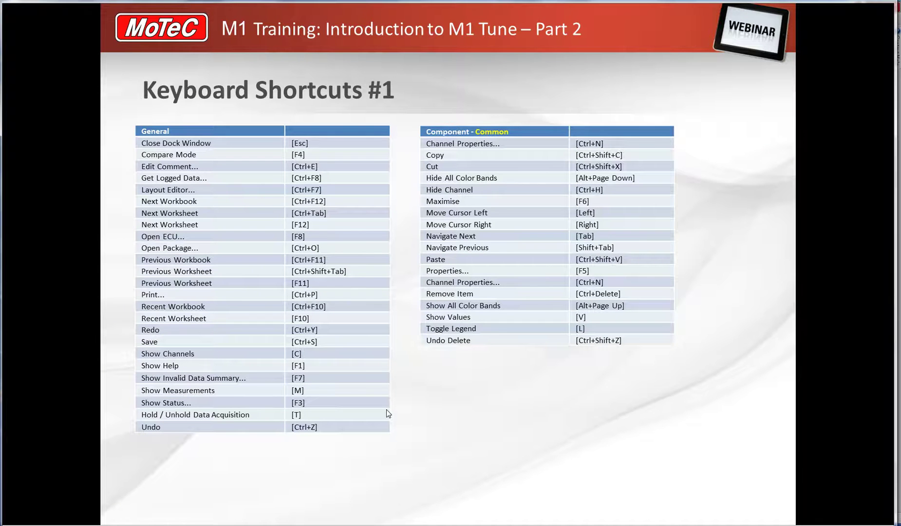